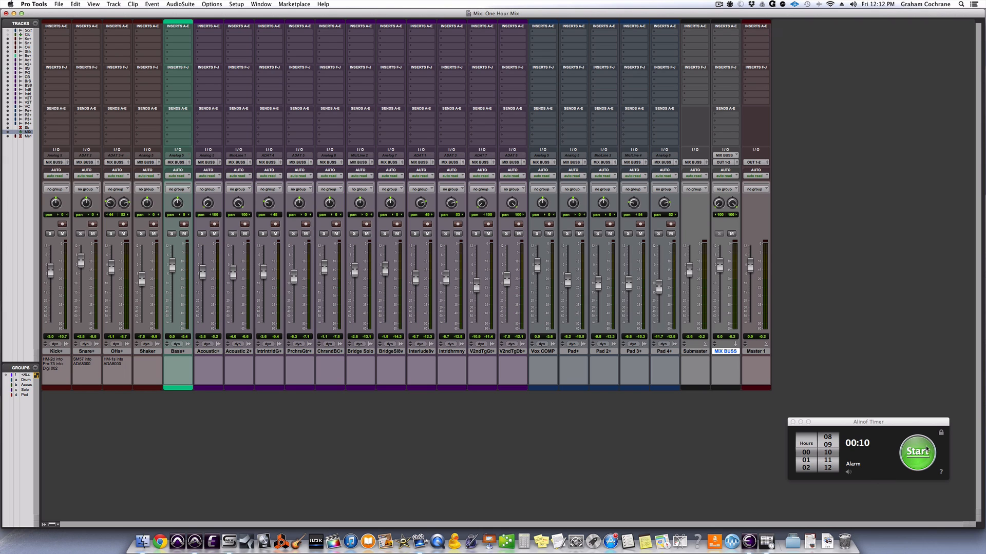
Step: Start the 10-minute countdown in Alinof Timer and return to the Pro Tools mix window
{"action": "left_click", "coordinate": [922, 455]}
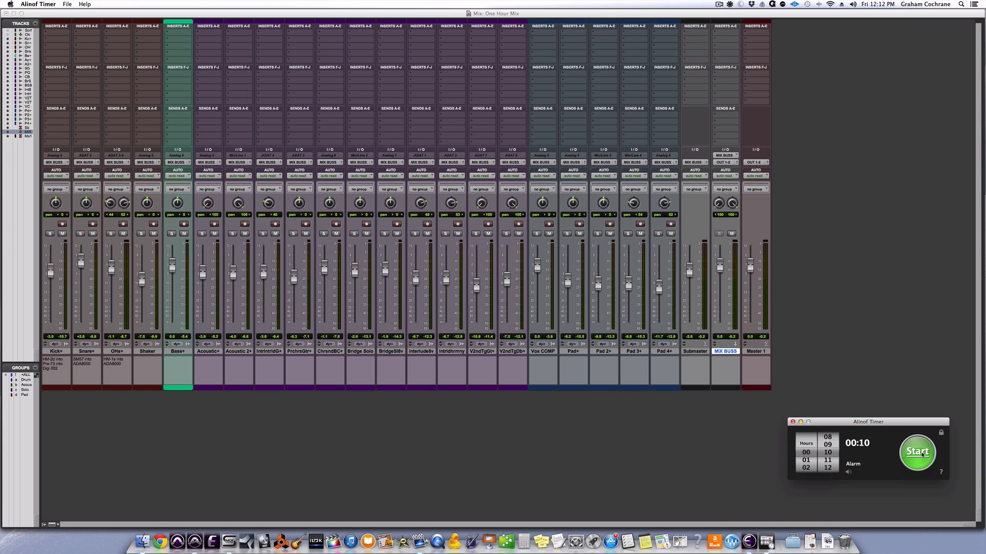
{"action": "left_click", "coordinate": [918, 452]}
{"action": "left_click", "coordinate": [853, 361]}
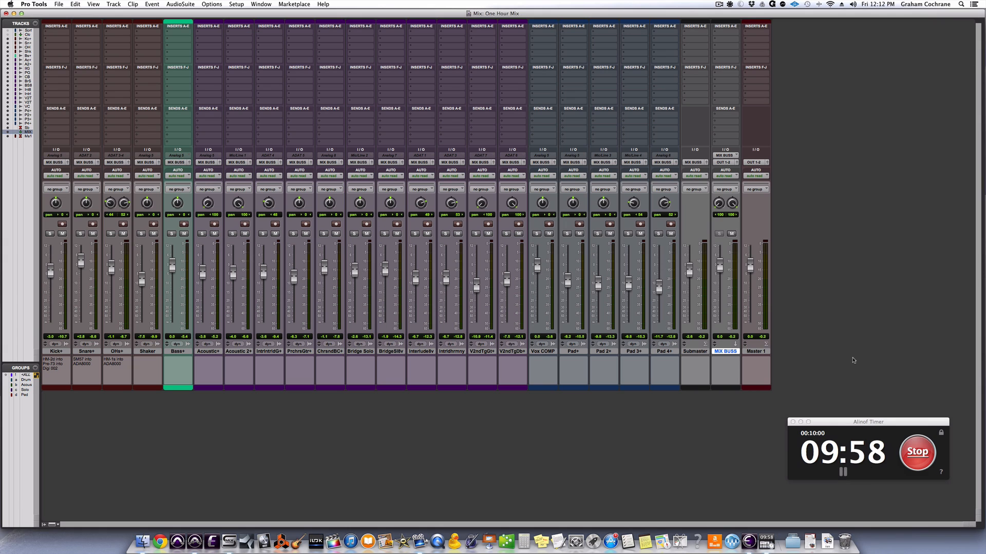
Step: Insert the stereo EQ3 7-Band plug-in in the first insert slot of the MIX BUSS track
{"action": "key", "text": "super+equal"}
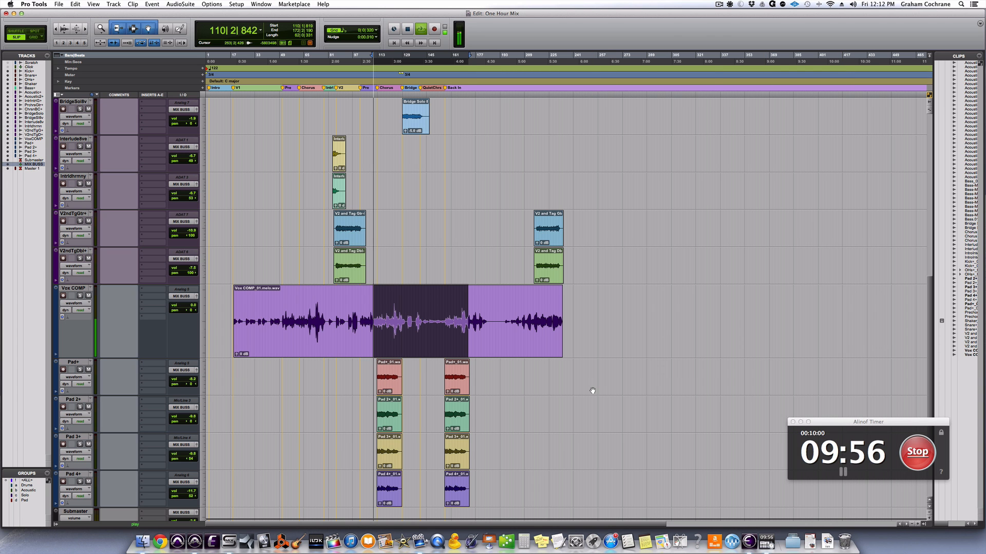
{"action": "key", "text": "super+equal"}
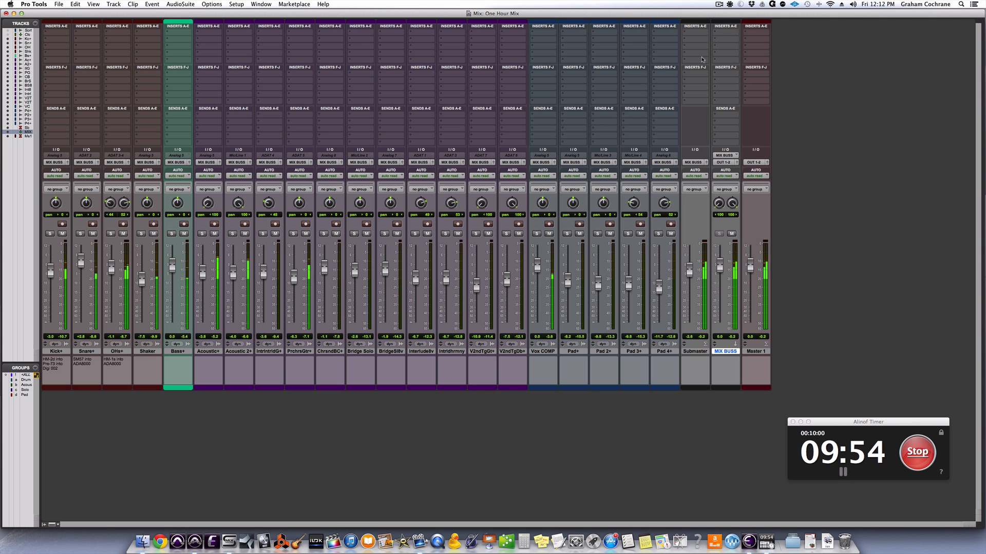
{"action": "left_click", "coordinate": [725, 34]}
{"action": "mouse_move", "coordinate": [762, 47]}
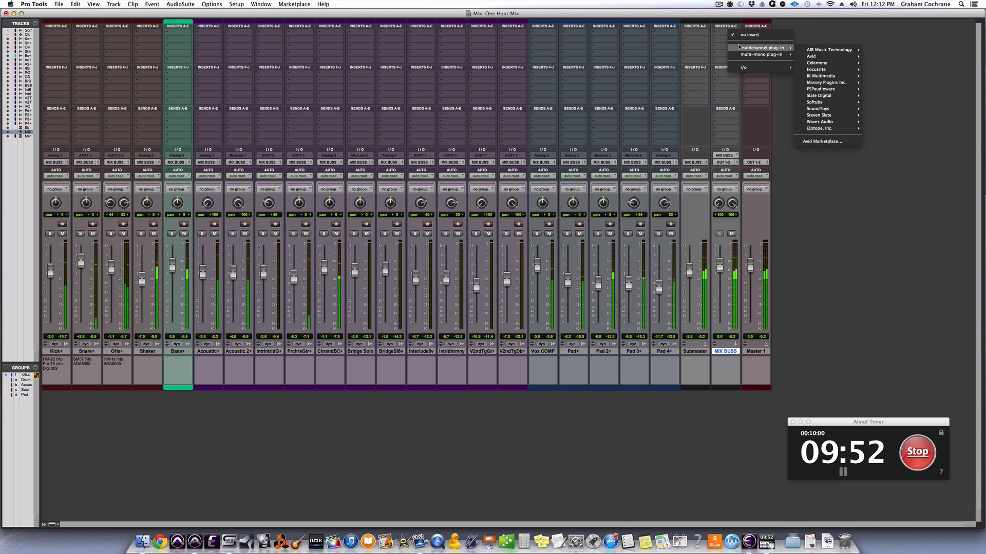
{"action": "mouse_move", "coordinate": [820, 56]}
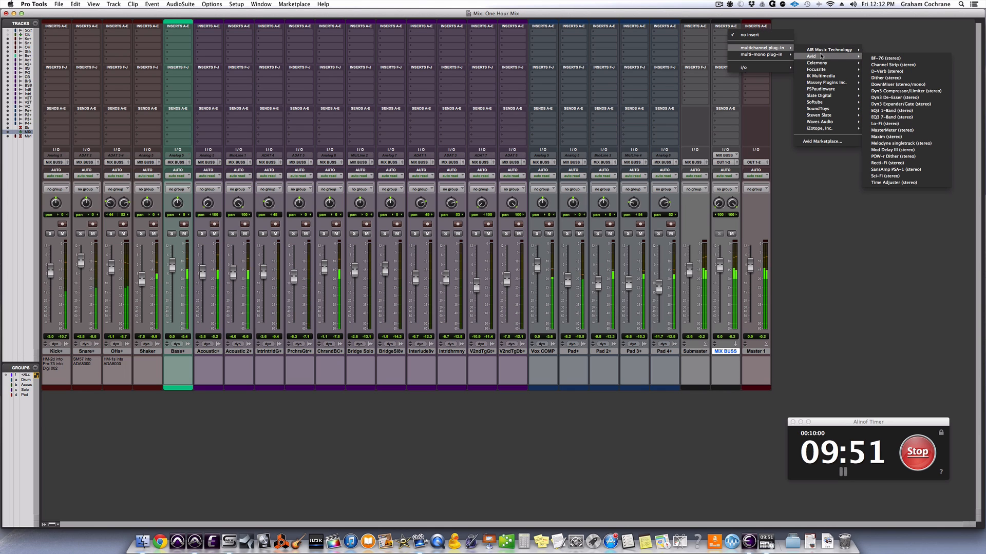
{"action": "left_click", "coordinate": [893, 117]}
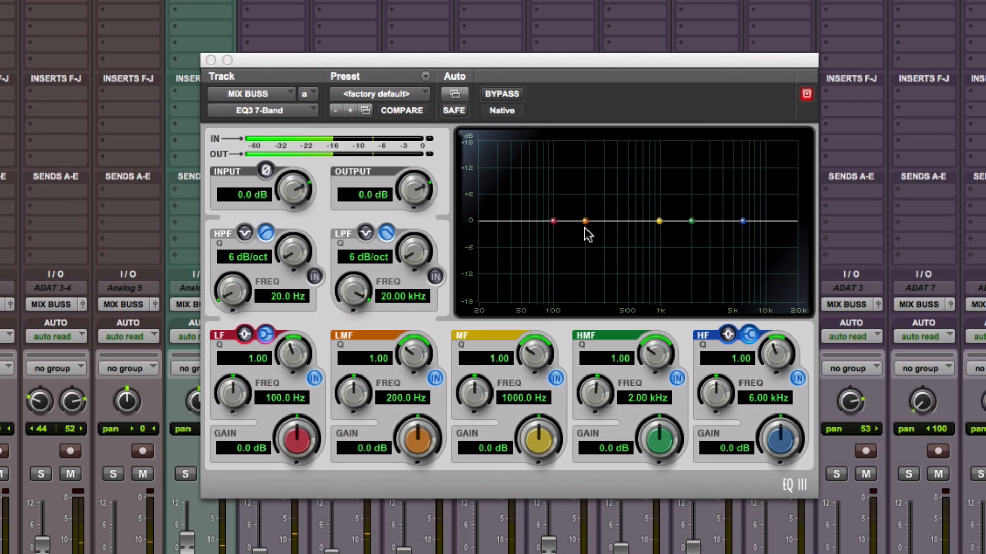
{"action": "left_click_drag", "start_coordinate": [585, 221], "coordinate": [589, 186]}
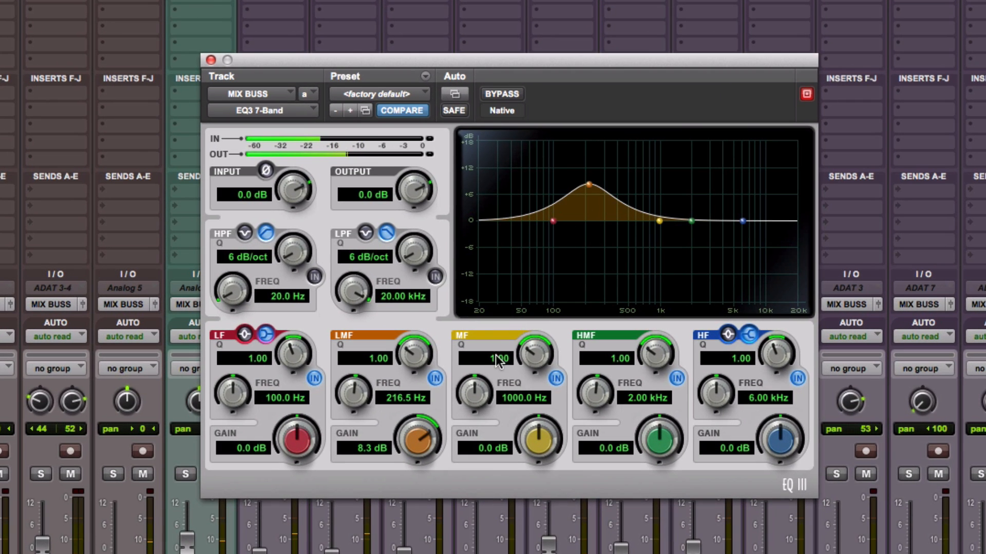
{"action": "left_click_drag", "start_coordinate": [414, 354], "coordinate": [417, 329]}
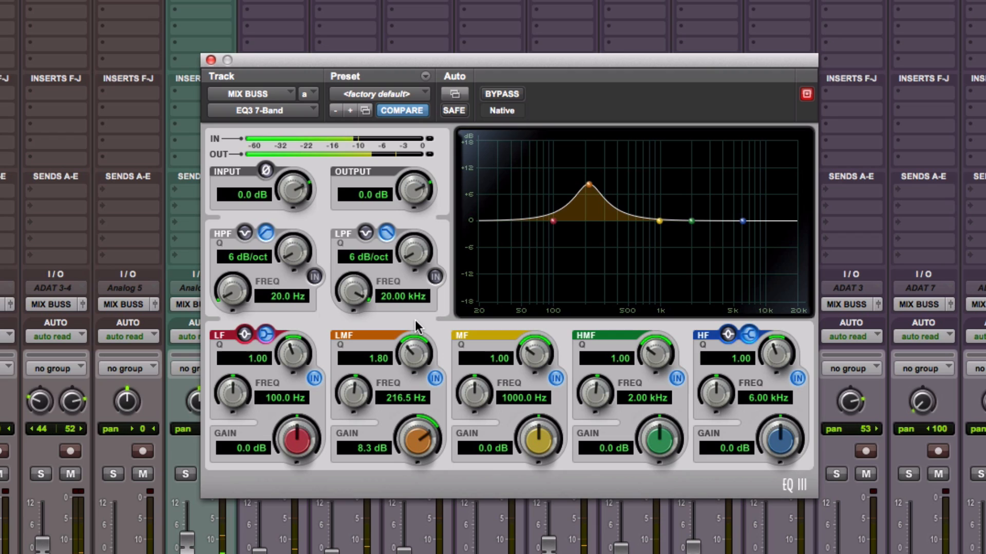
{"action": "left_click_drag", "start_coordinate": [592, 190], "coordinate": [599, 184]}
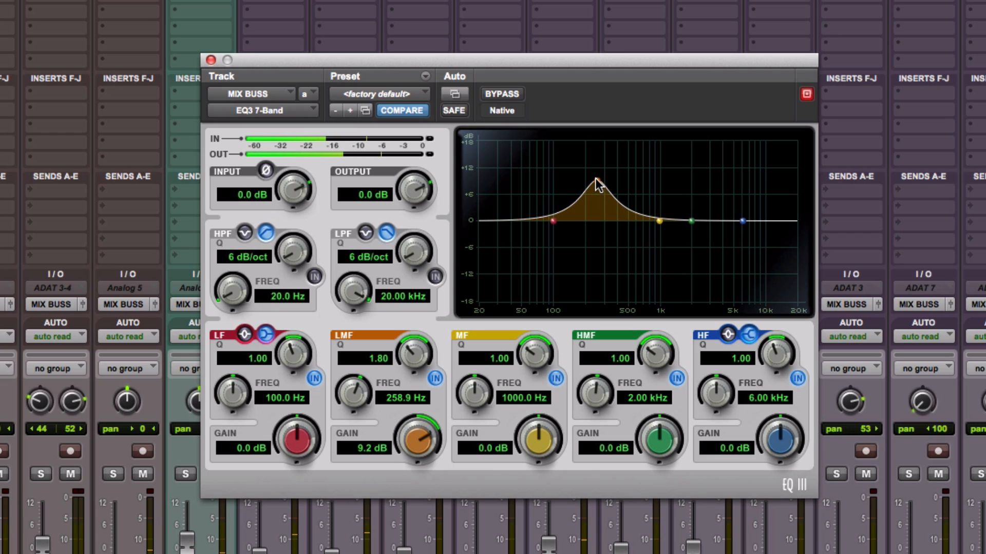
{"action": "left_click", "coordinate": [598, 185], "text": "alt"}
Step: Tune the LMF band to 469.6 Hz with a gain of -1.5 dB and a Q of 2.26
{"action": "left_click_drag", "start_coordinate": [587, 222], "coordinate": [624, 169]}
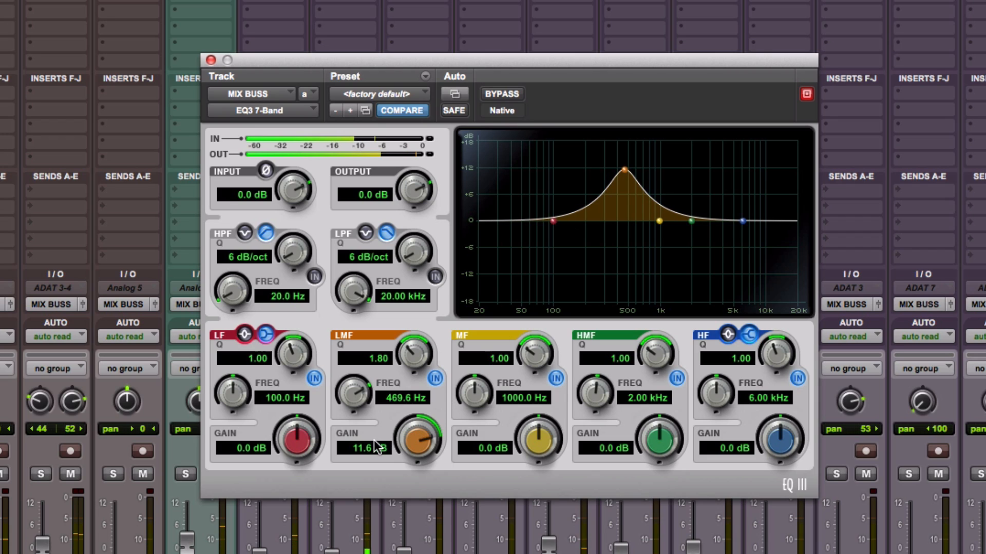
{"action": "left_click_drag", "start_coordinate": [415, 435], "coordinate": [410, 536]}
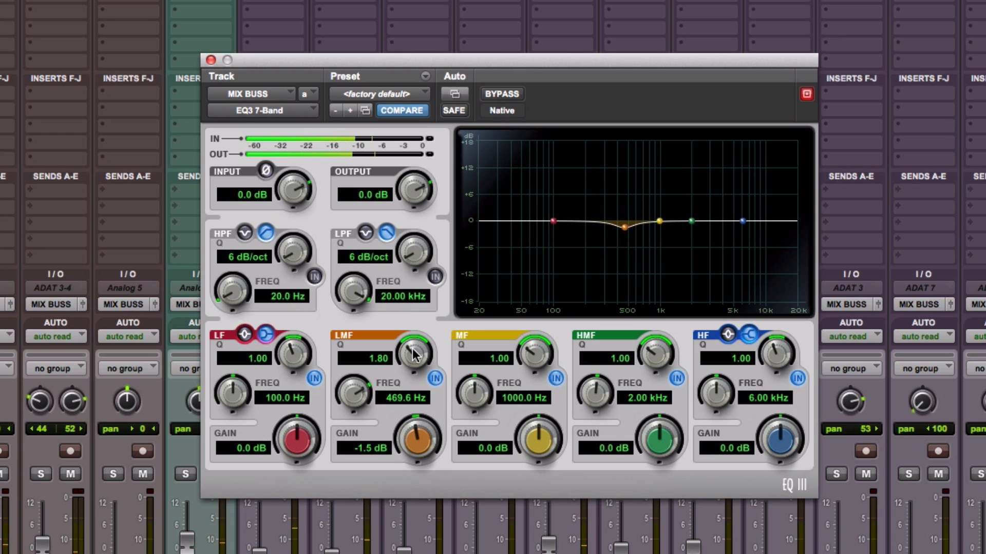
{"action": "left_click_drag", "start_coordinate": [412, 354], "coordinate": [416, 343]}
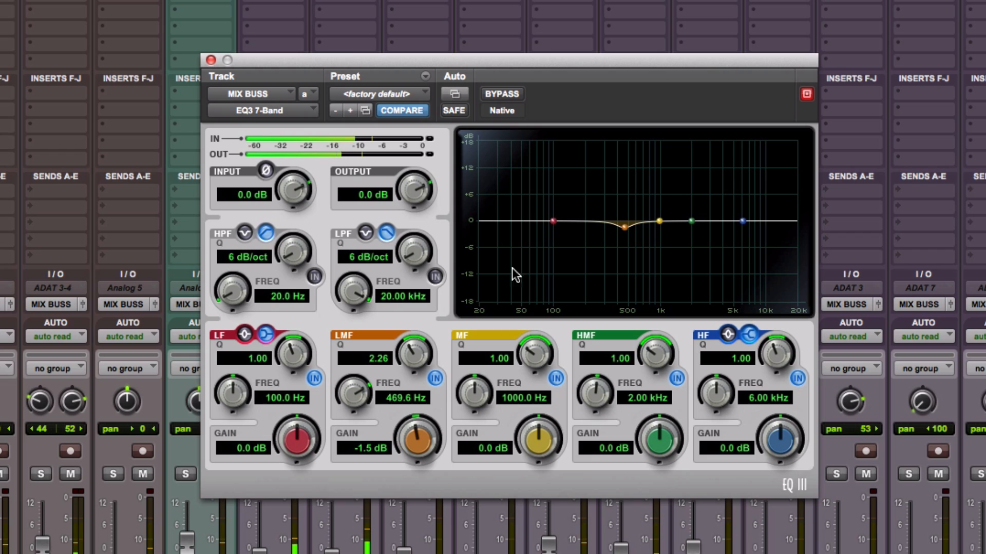
Step: Change the LF band to a peak shape at 68.5 Hz and set its gain to 1.5 dB
{"action": "left_click_drag", "start_coordinate": [555, 225], "coordinate": [537, 179]}
{"action": "left_click", "coordinate": [244, 335]}
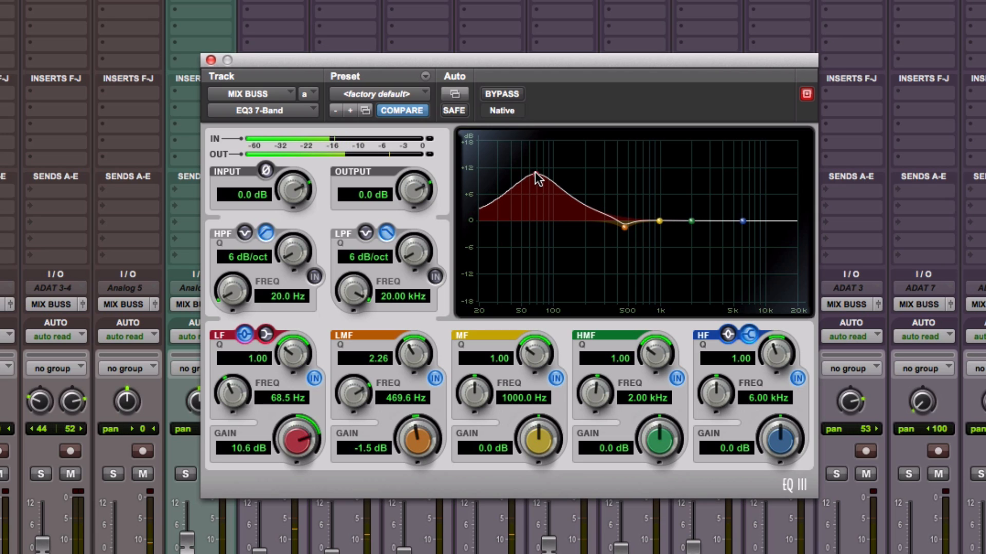
{"action": "left_click_drag", "start_coordinate": [535, 173], "coordinate": [535, 171]}
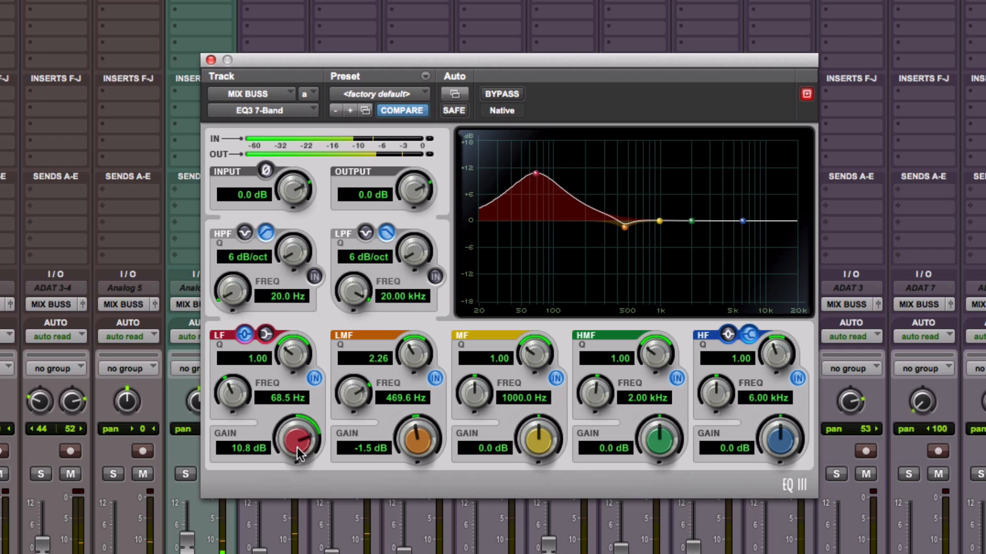
{"action": "left_click_drag", "start_coordinate": [302, 452], "coordinate": [298, 537]}
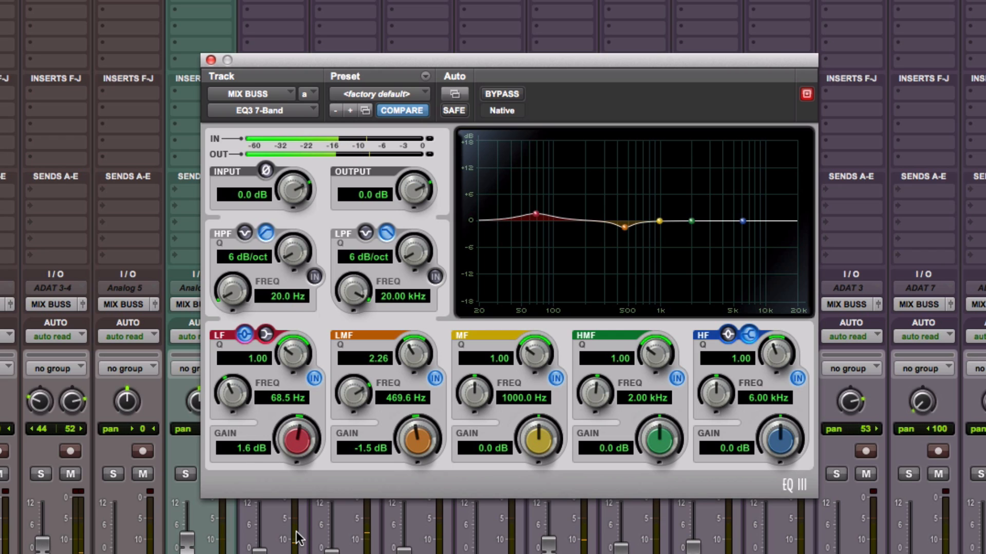
{"action": "left_click", "coordinate": [244, 450]}
{"action": "type", "text": "1.5"}
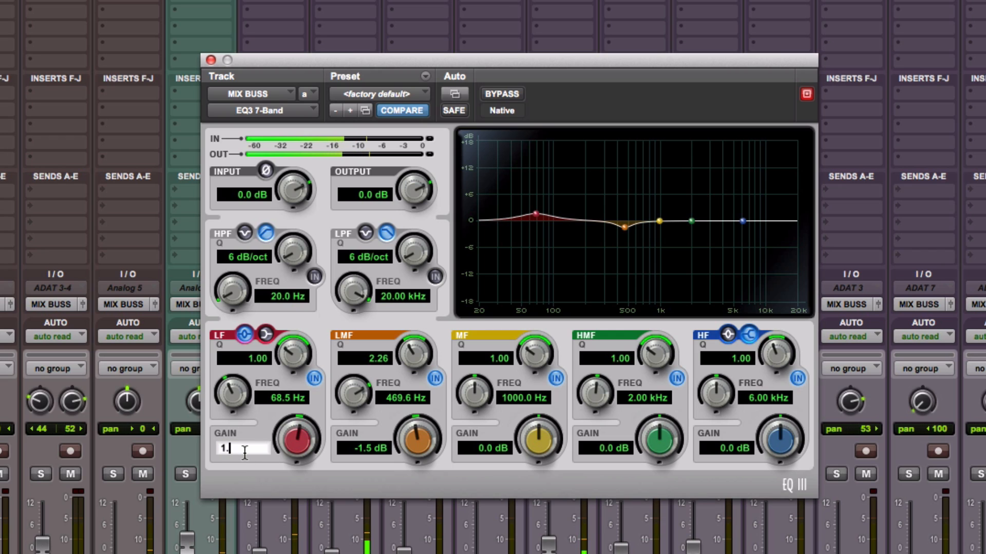
{"action": "key", "text": "Return"}
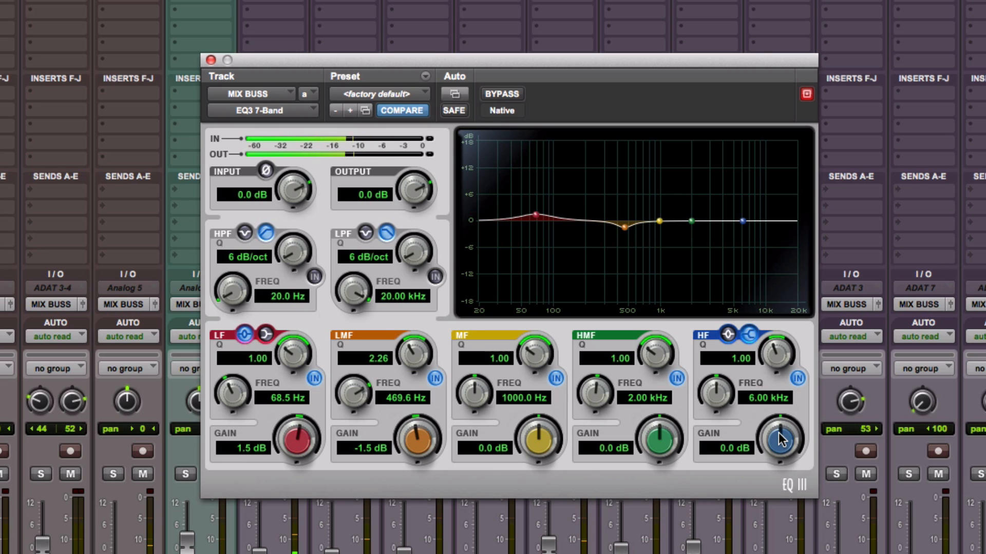
Step: Raise the HF shelf at 6.00 kHz and set its gain to 1.5 dB
{"action": "left_click_drag", "start_coordinate": [779, 439], "coordinate": [781, 400]}
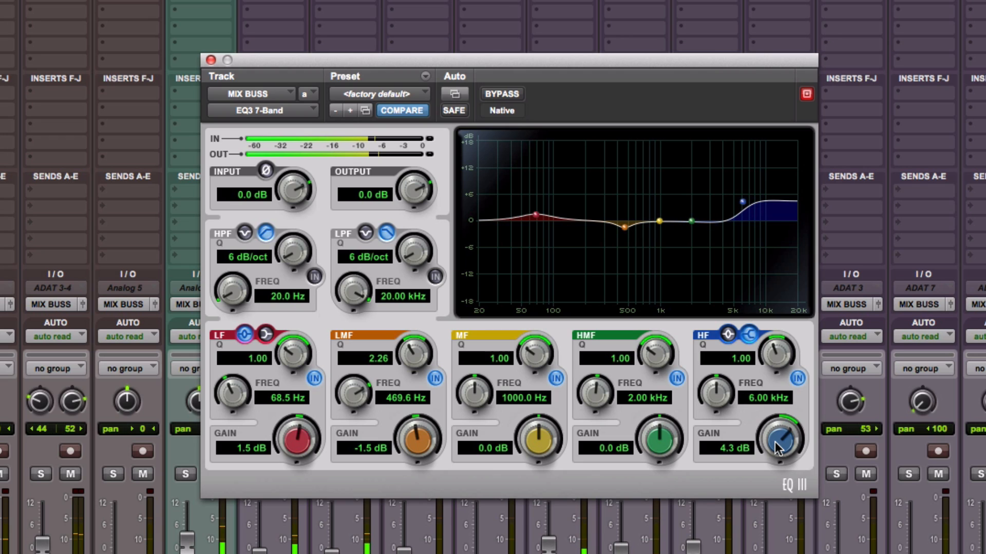
{"action": "left_click_drag", "start_coordinate": [776, 448], "coordinate": [771, 482]}
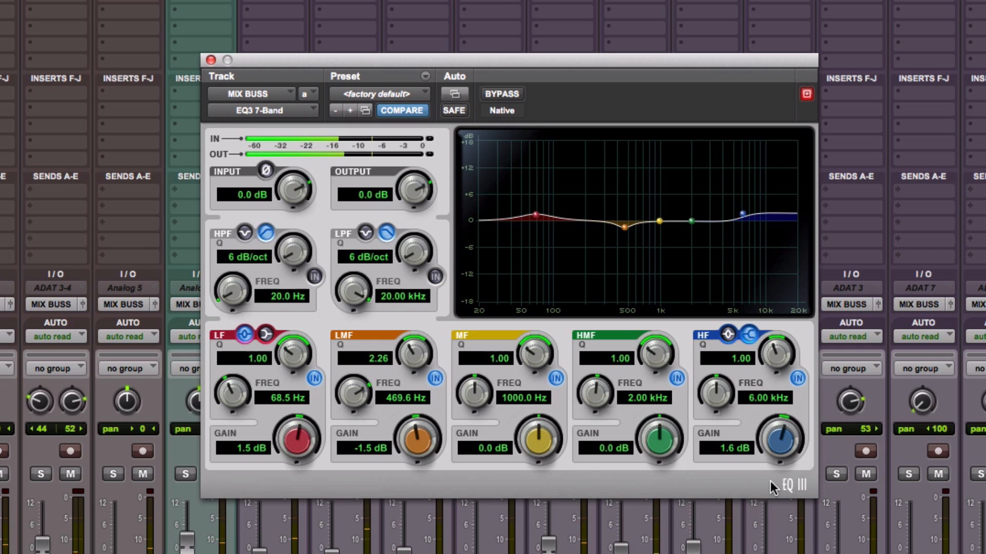
{"action": "type", "text": "1."}
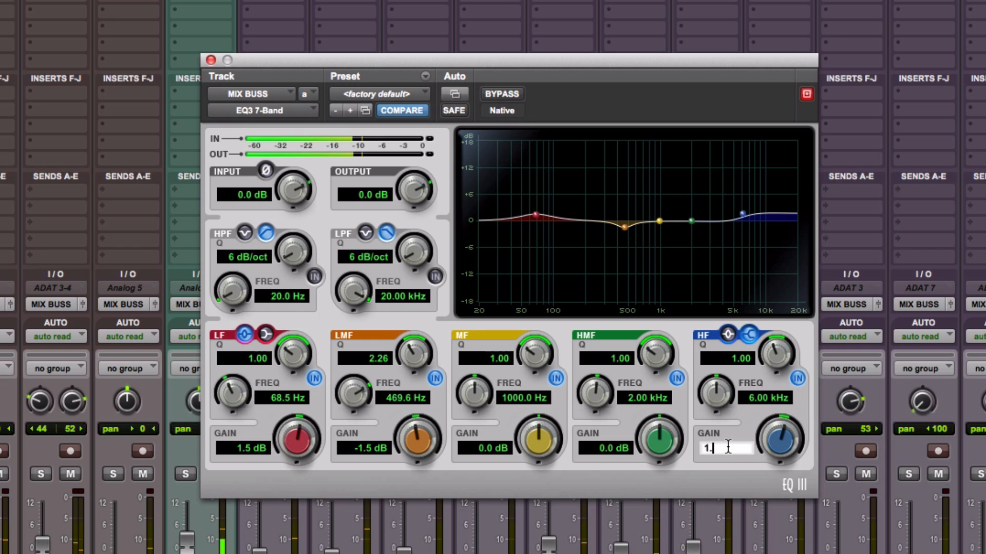
{"action": "type", "text": "5"}
{"action": "key", "text": "Return"}
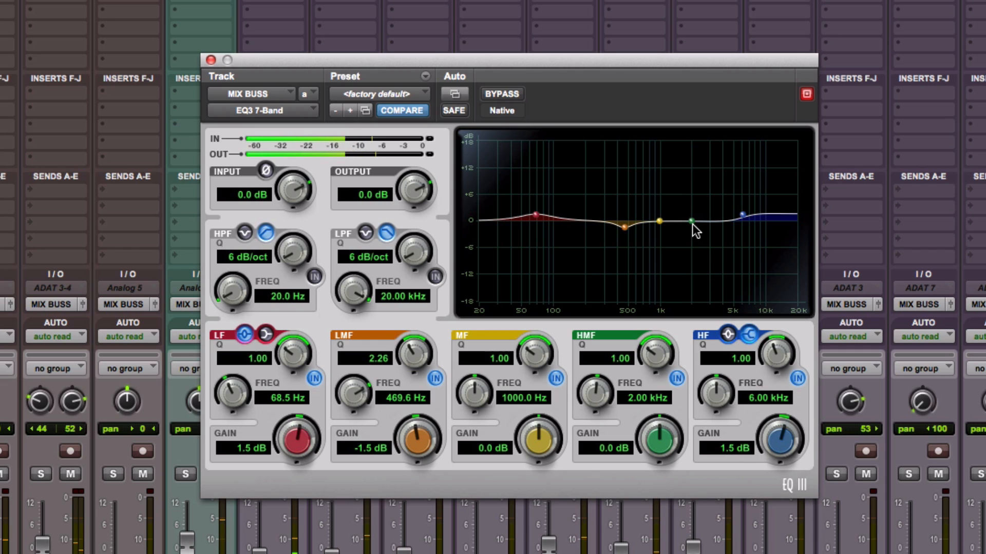
Step: Move the HMF band to 2.59 kHz and set its gain to 0.5 dB
{"action": "left_click_drag", "start_coordinate": [693, 224], "coordinate": [700, 211]}
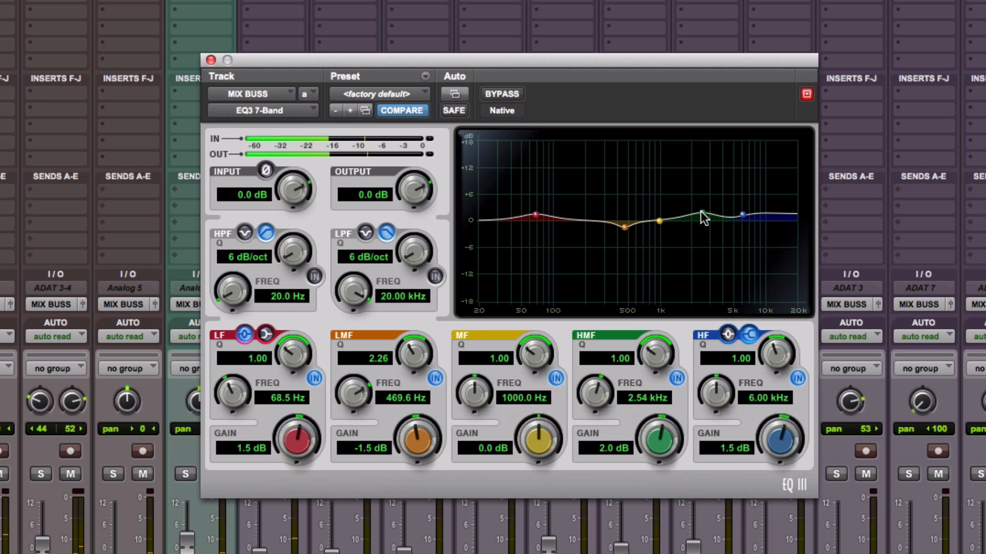
{"action": "mouse_move", "coordinate": [701, 211]}
{"action": "left_mouse_down"}
{"action": "mouse_move", "coordinate": [698, 185]}
{"action": "mouse_move", "coordinate": [720, 187]}
{"action": "mouse_move", "coordinate": [702, 194]}
{"action": "left_mouse_up"}
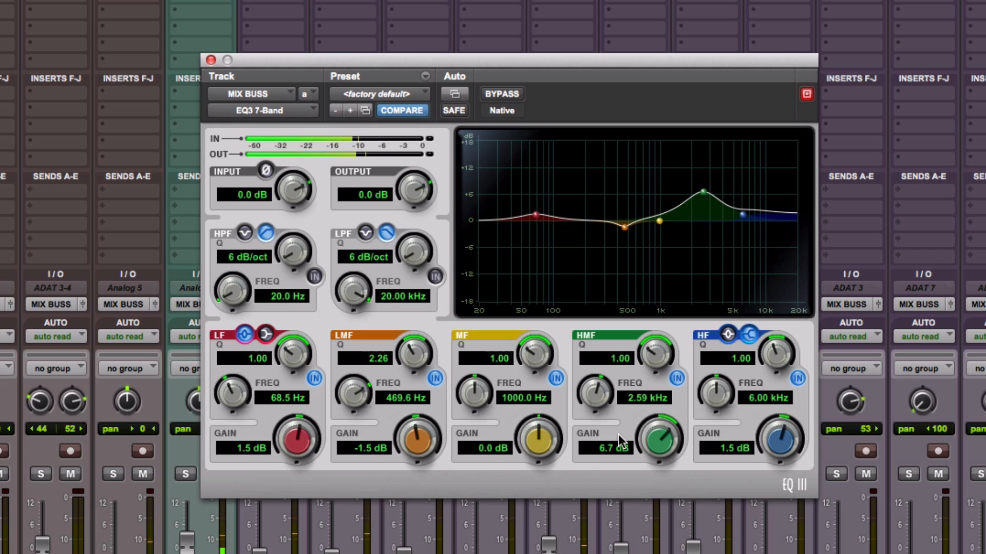
{"action": "type", "text": "0.5"}
{"action": "key", "text": "Return"}
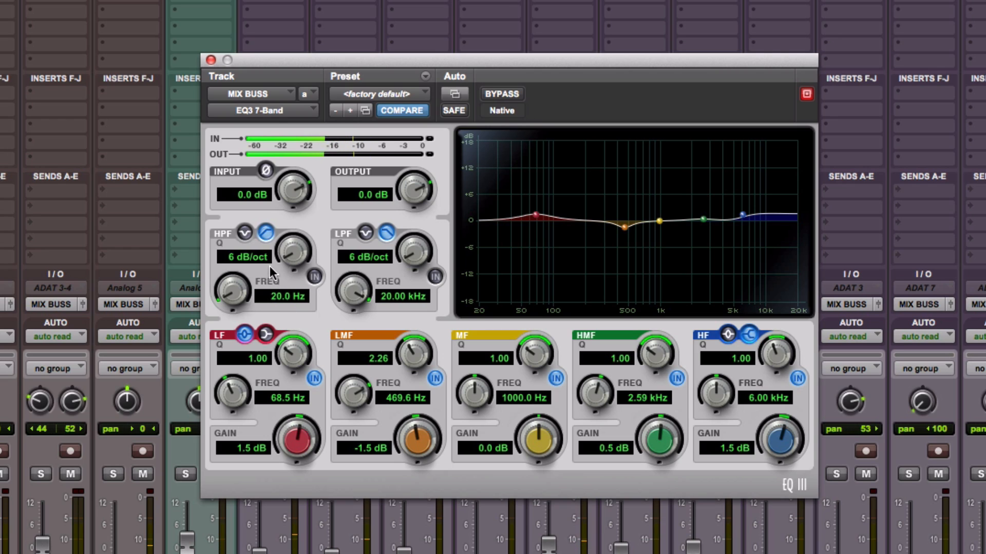
Step: Enable the high-pass filter at 20 Hz and compare the mix with the EQ bypassed and active
{"action": "left_click", "coordinate": [315, 274]}
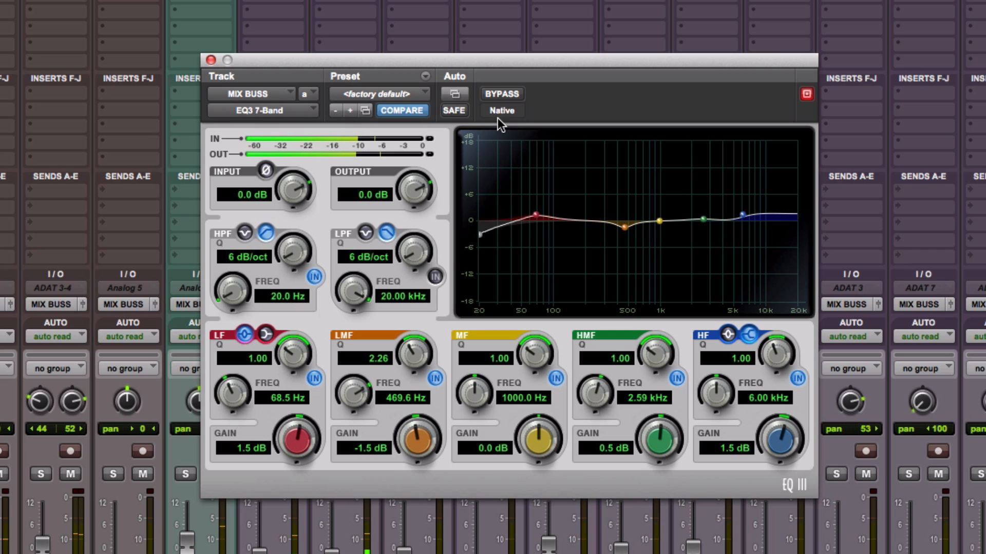
{"action": "left_click", "coordinate": [507, 93]}
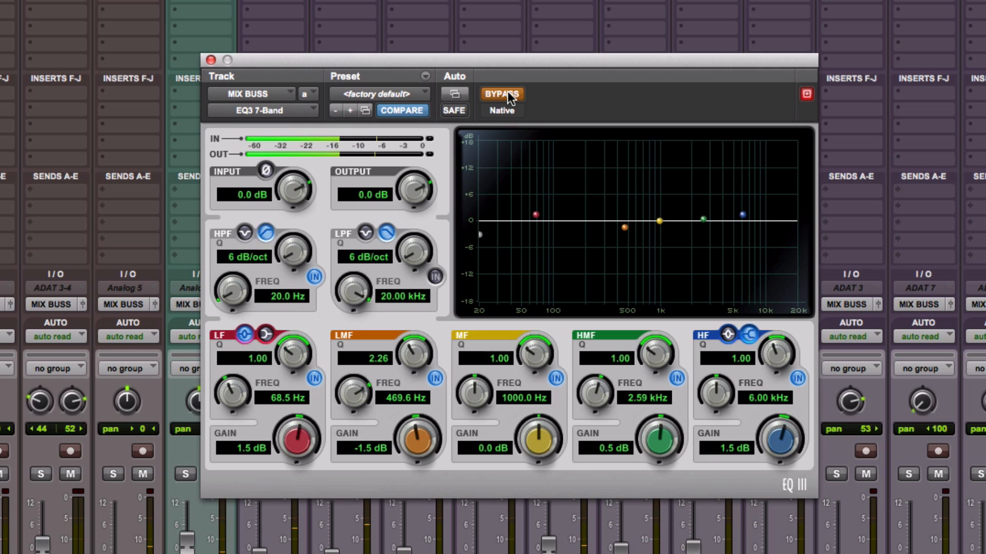
{"action": "left_click", "coordinate": [507, 93]}
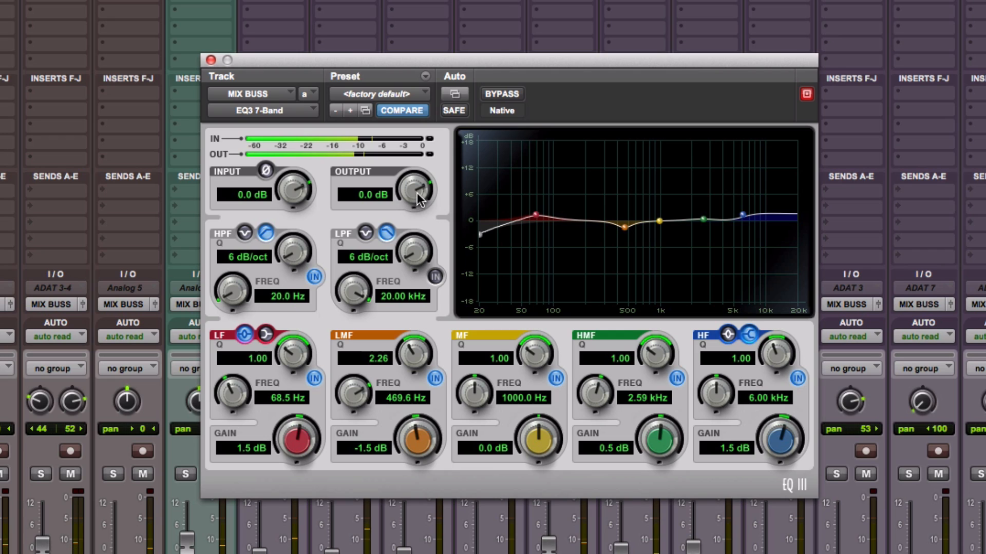
Step: Try an EQ output level of -0.5 dB and compare it against the bypassed signal
{"action": "left_click", "coordinate": [371, 192]}
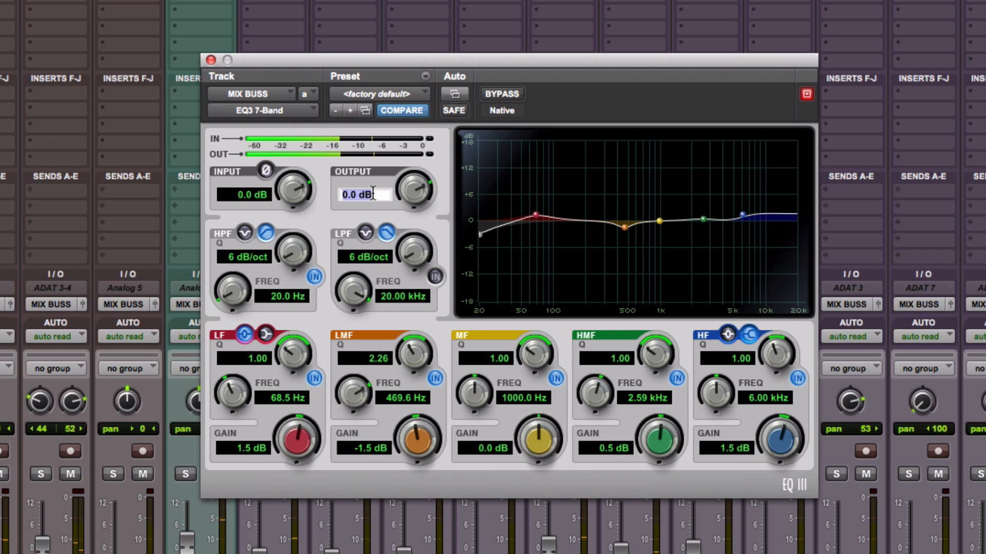
{"action": "type", "text": "-"}
{"action": "type", "text": "0.5"}
{"action": "key", "text": "Return"}
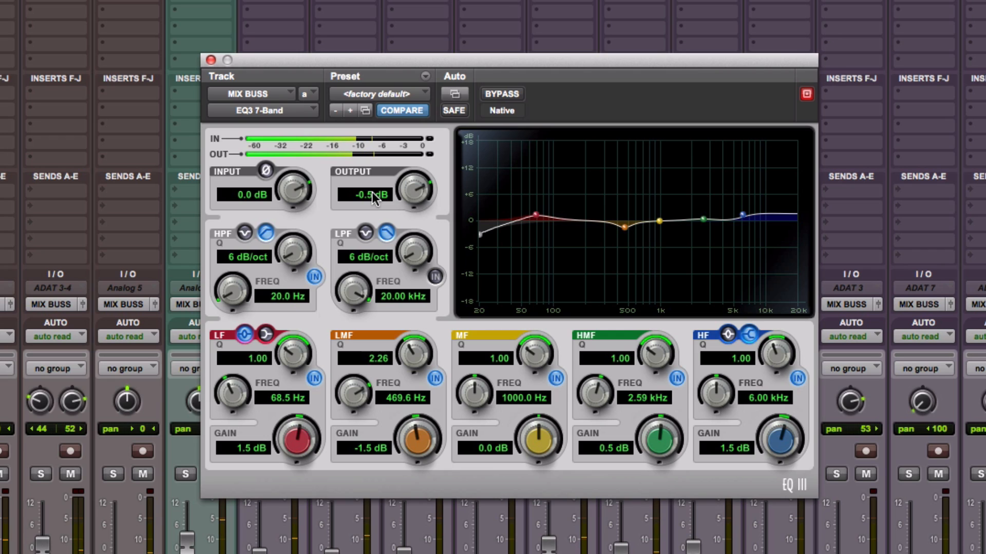
{"action": "left_click", "coordinate": [510, 96]}
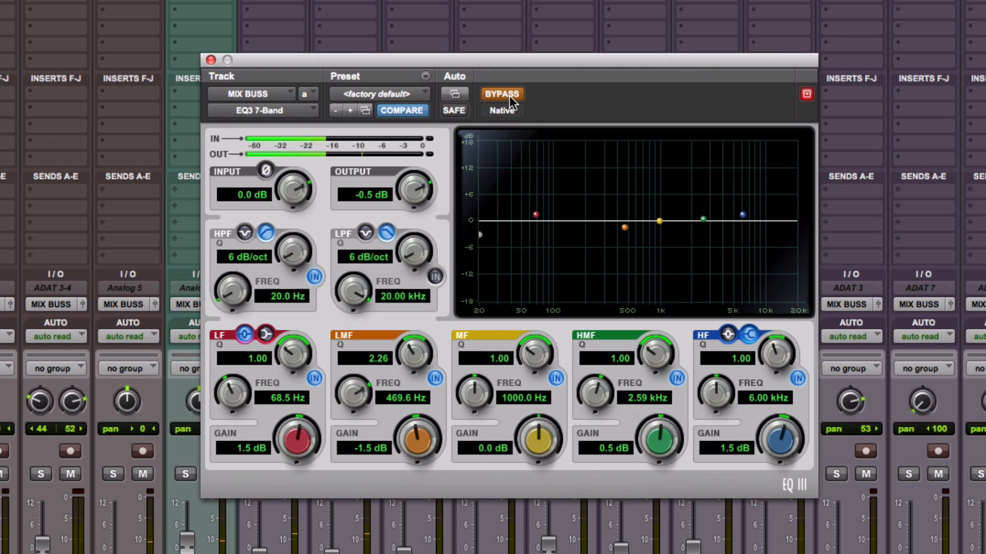
{"action": "left_click", "coordinate": [510, 95]}
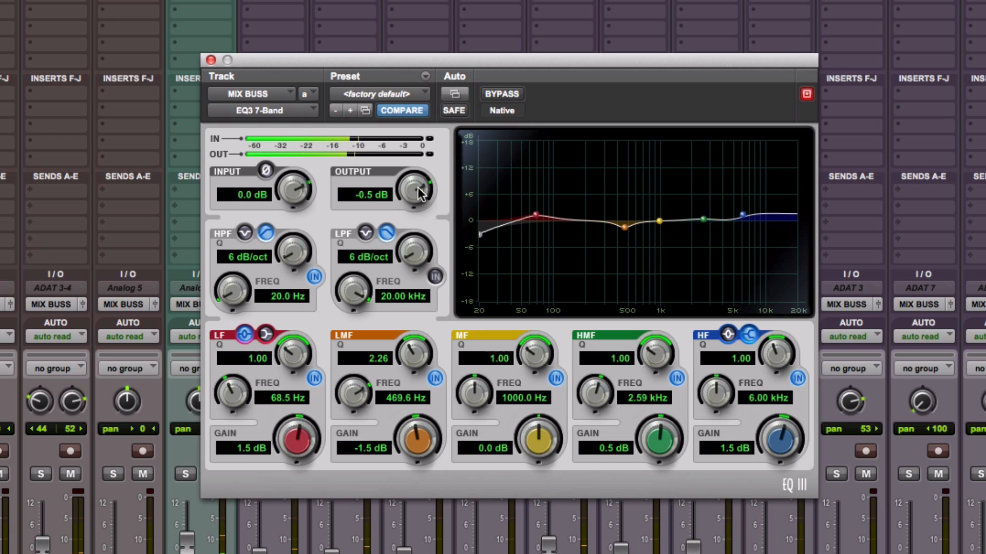
Step: Try an EQ output level of -0.3 dB and compare it repeatedly against the bypassed signal
{"action": "left_click", "coordinate": [362, 196]}
{"action": "type", "text": "-.3"}
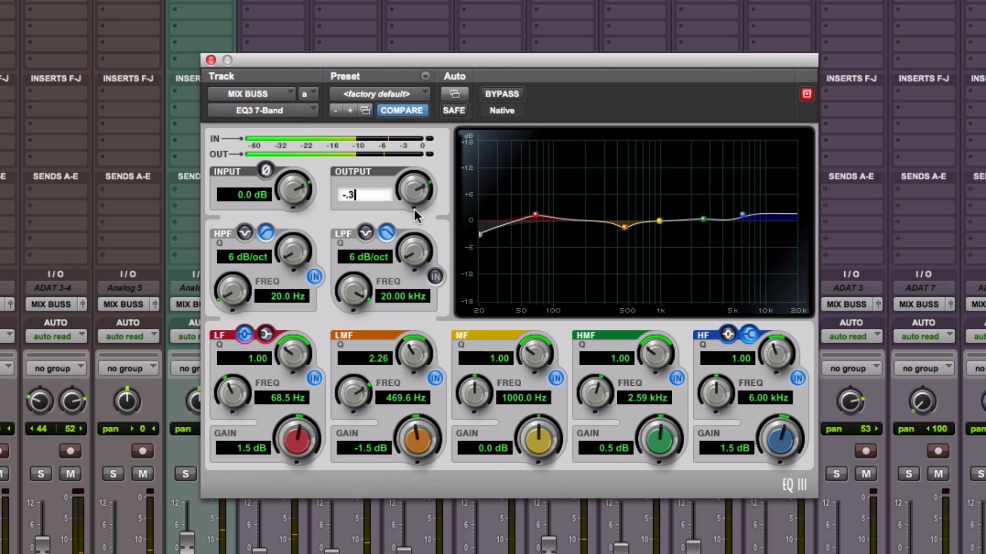
{"action": "key", "text": "Return"}
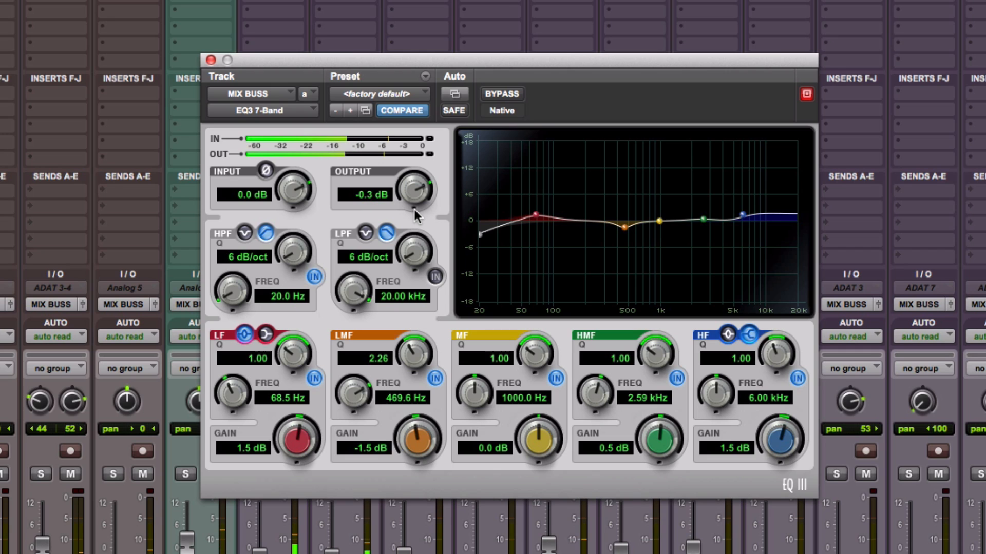
{"action": "left_click", "coordinate": [506, 94]}
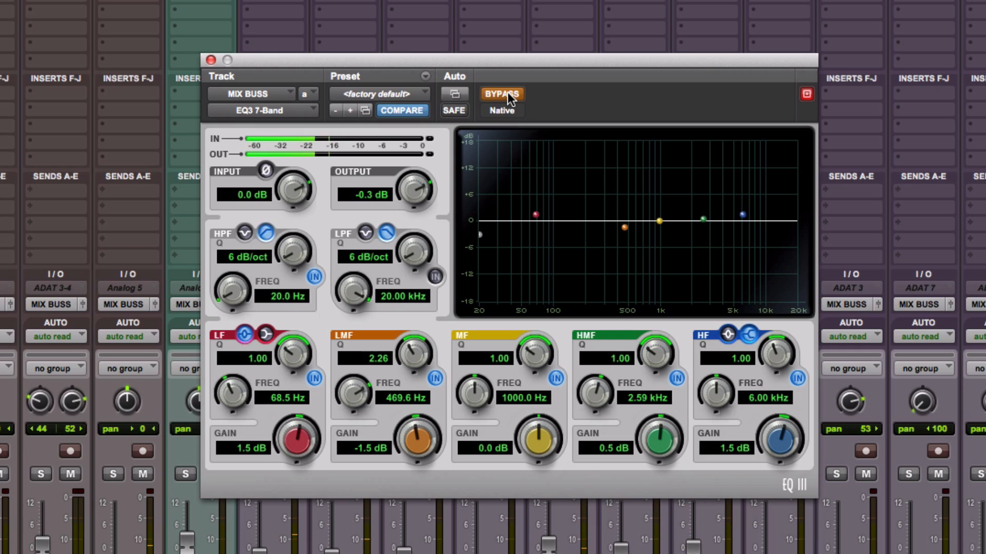
{"action": "left_click", "coordinate": [507, 95]}
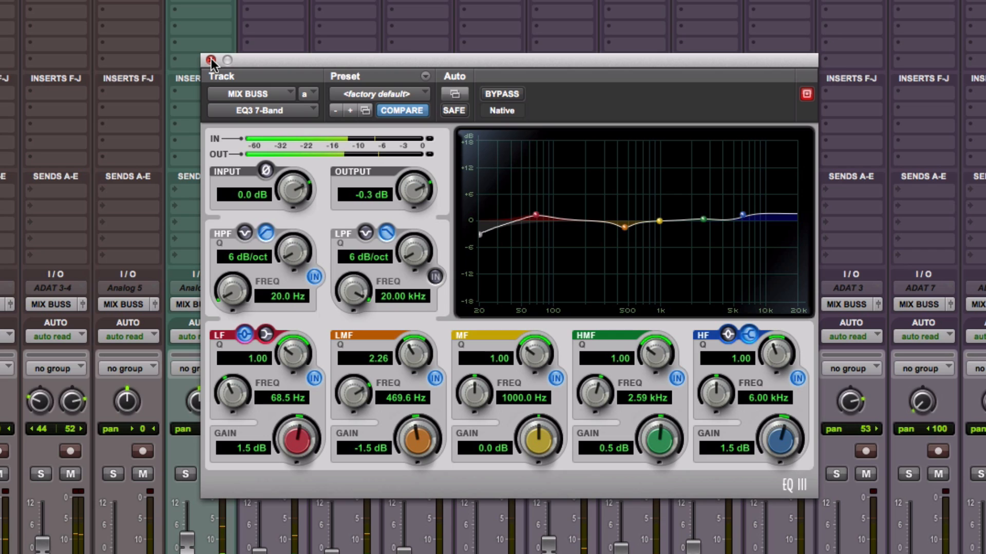
{"action": "left_click", "coordinate": [502, 94]}
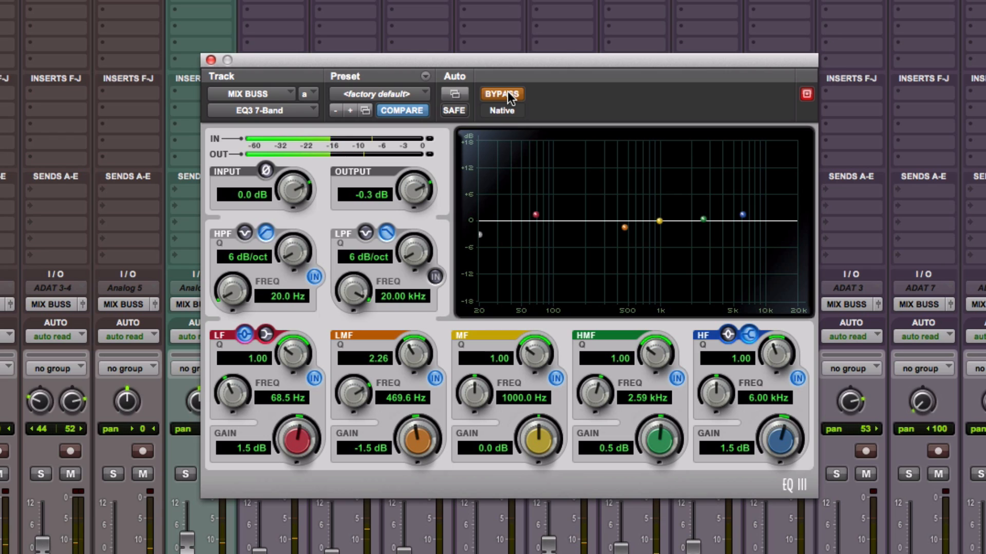
{"action": "left_click", "coordinate": [507, 95]}
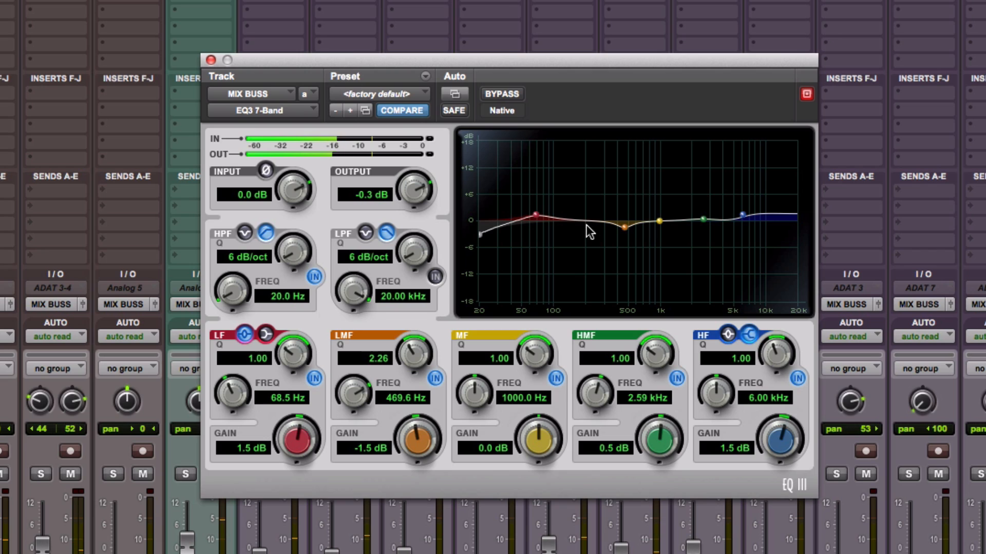
Step: Set the LMF band's gain to -2.0 dB
{"action": "left_click", "coordinate": [368, 445]}
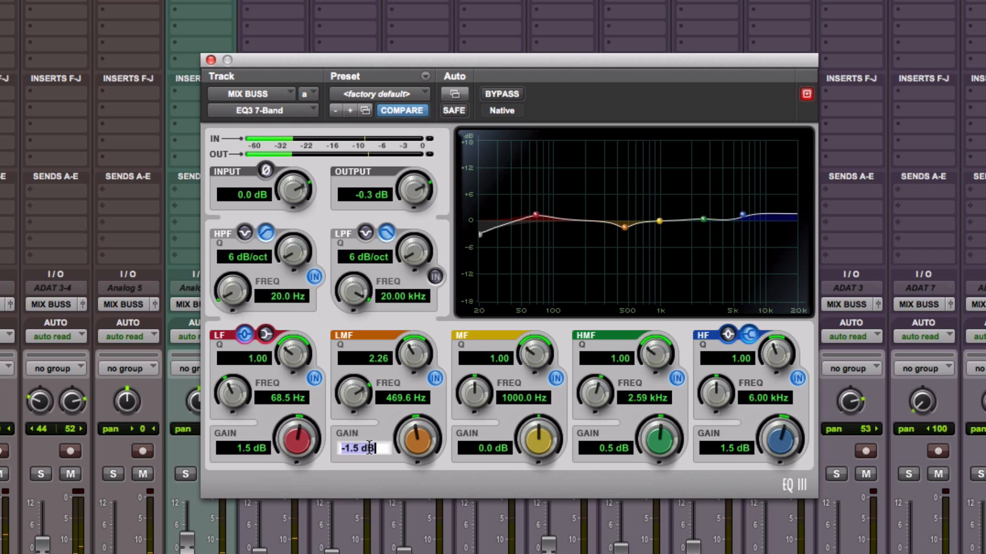
{"action": "type", "text": "-2"}
{"action": "key", "text": "Return"}
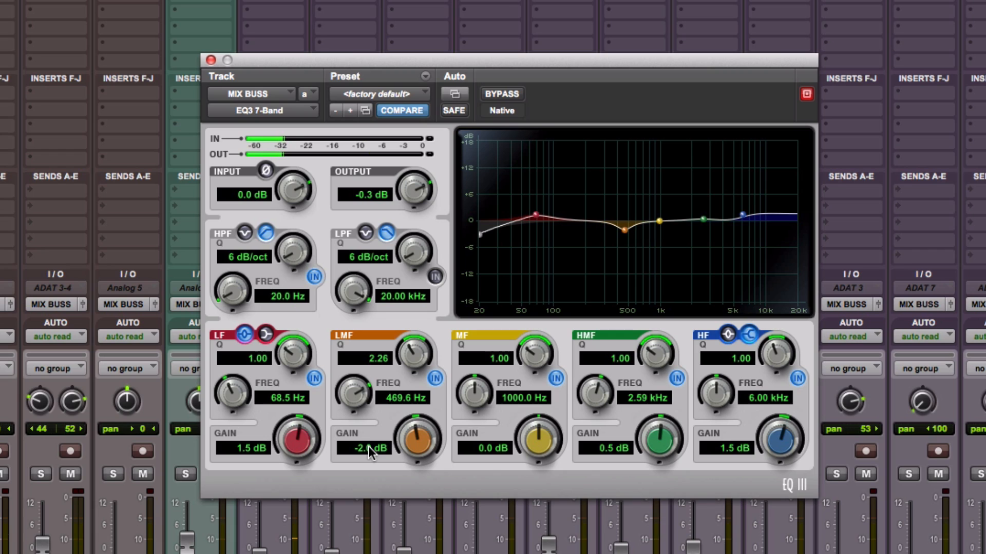
Step: Set the EQ output to 0.0 dB, compare the mix with the EQ bypassed and active, and close the EQ
{"action": "left_click", "coordinate": [370, 194]}
{"action": "type", "text": "0"}
{"action": "key", "text": "Return"}
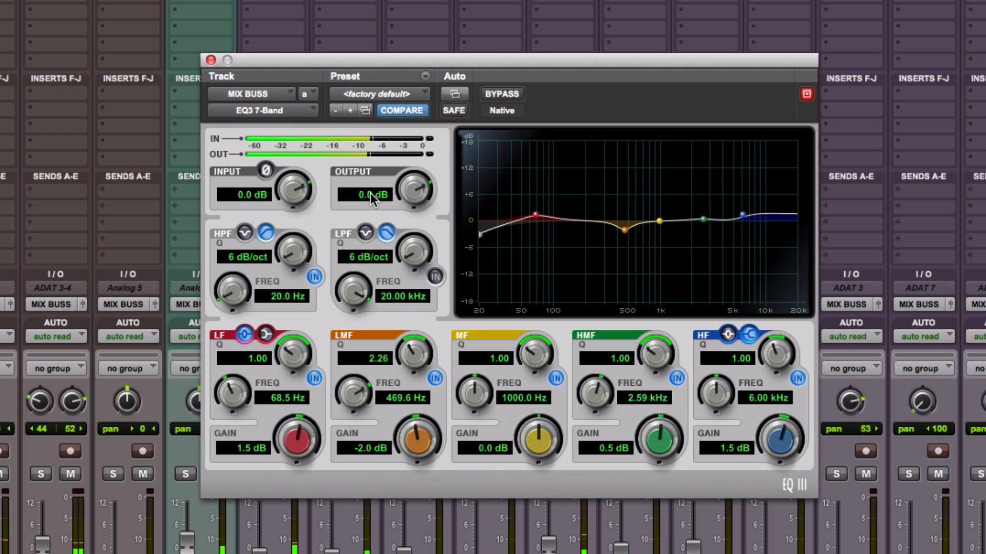
{"action": "left_click", "coordinate": [506, 94]}
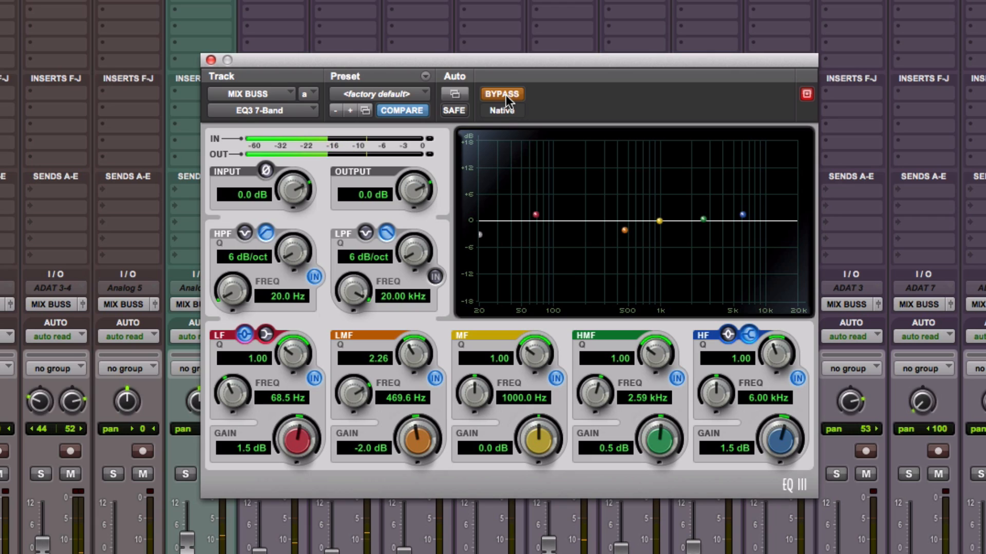
{"action": "left_click", "coordinate": [506, 94]}
{"action": "left_click", "coordinate": [211, 60]}
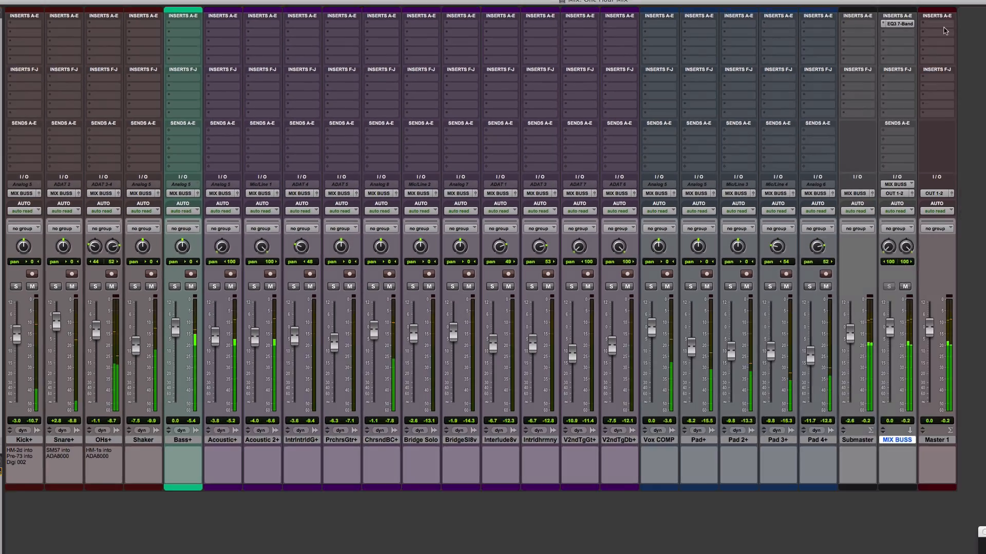
Step: Insert a stereo Dyn3 Compressor/Limiter after the EQ on the MIX BUSS track
{"action": "left_click", "coordinate": [897, 30]}
{"action": "mouse_move", "coordinate": [950, 53]}
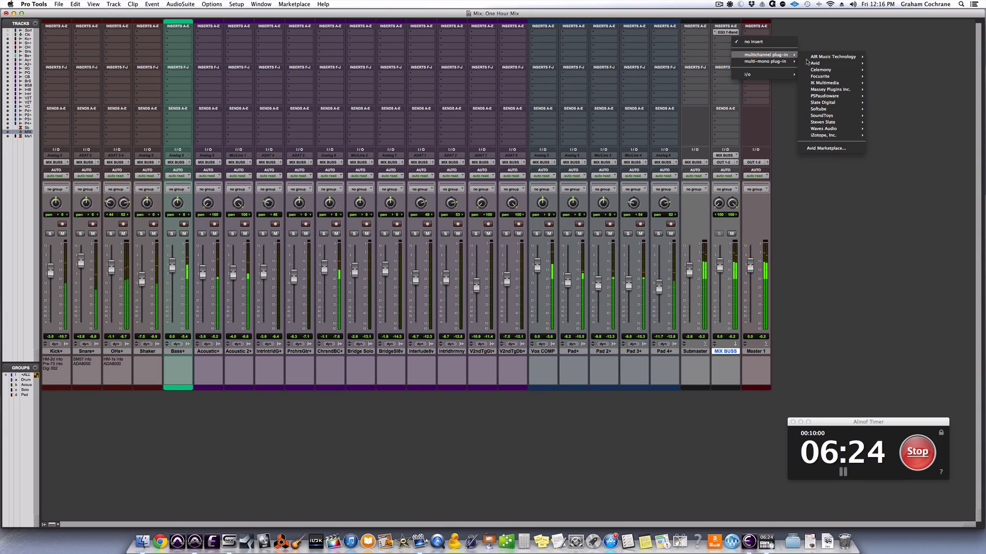
{"action": "mouse_move", "coordinate": [821, 63]}
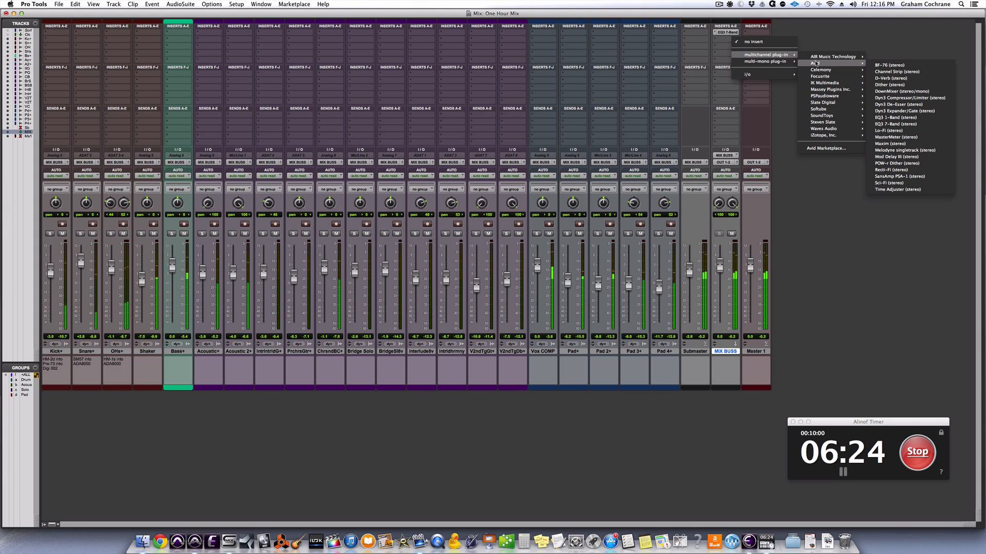
{"action": "left_click", "coordinate": [902, 99]}
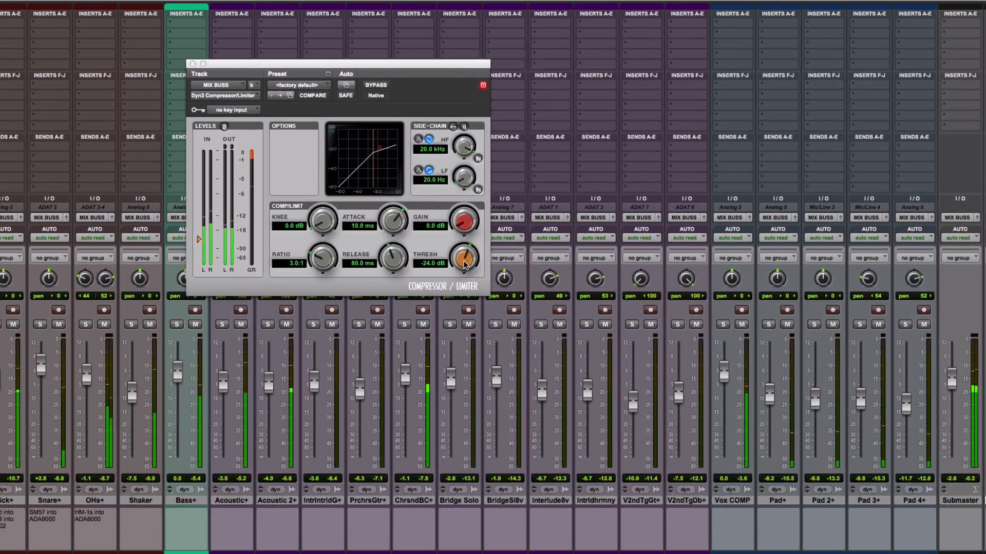
Step: Raise the compressor threshold to 0.0 dB and set its ratio to 2.0:1
{"action": "left_click_drag", "start_coordinate": [464, 263], "coordinate": [473, 127]}
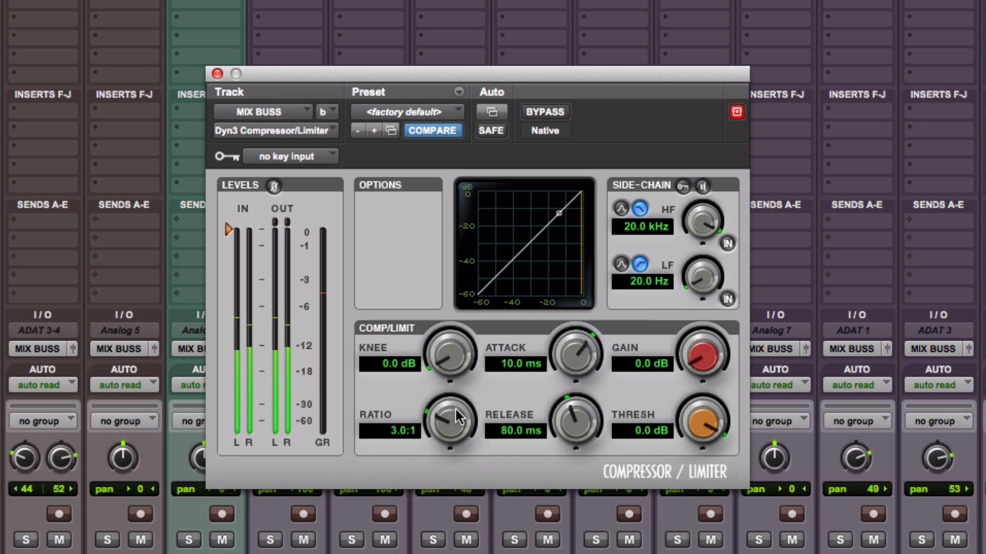
{"action": "left_click", "coordinate": [403, 430]}
{"action": "type", "text": "2"}
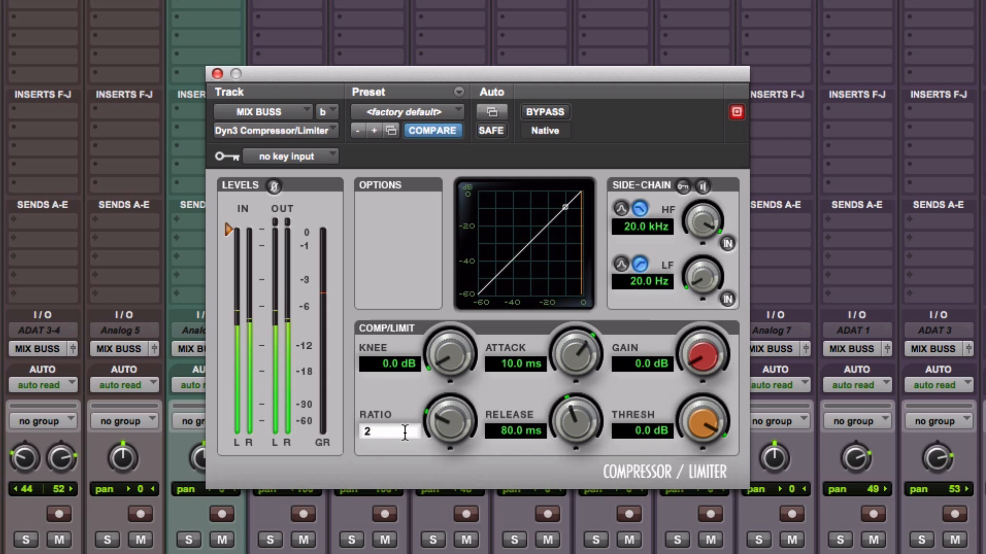
{"action": "key", "text": "Return"}
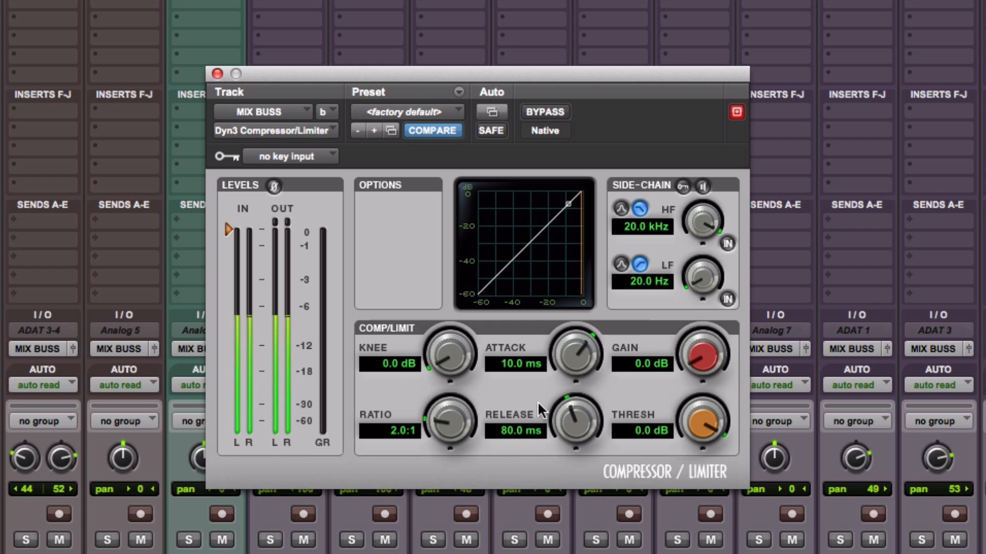
Step: Lower the compressor threshold to -18.0 dB and soften the knee to 5.9 dB
{"action": "left_click_drag", "start_coordinate": [701, 427], "coordinate": [715, 534]}
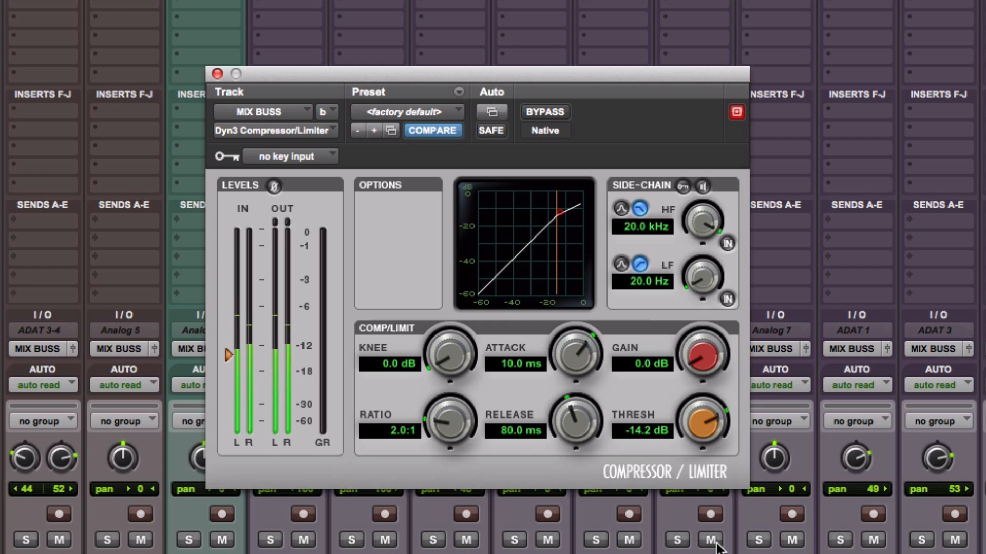
{"action": "left_click_drag", "start_coordinate": [711, 429], "coordinate": [710, 454]}
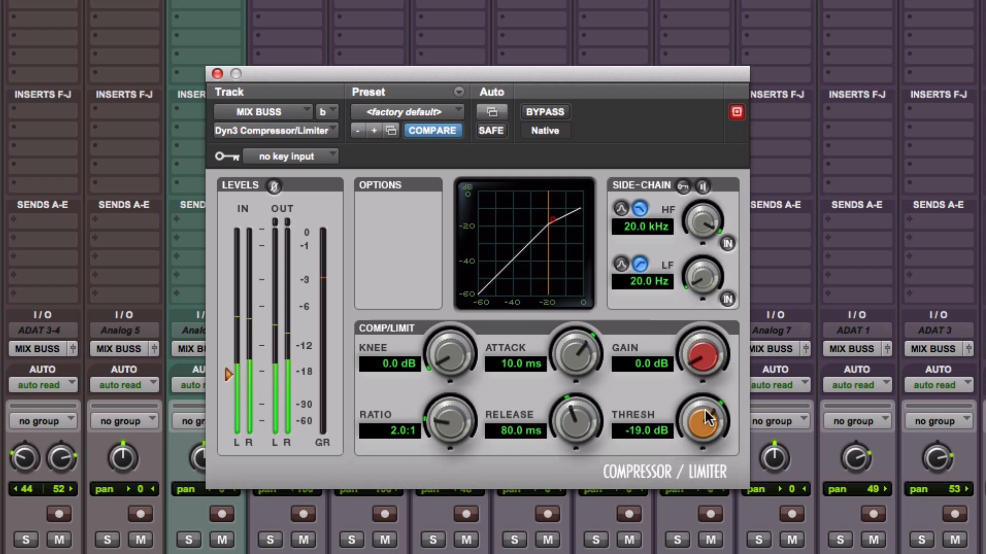
{"action": "left_click_drag", "start_coordinate": [708, 419], "coordinate": [708, 413]}
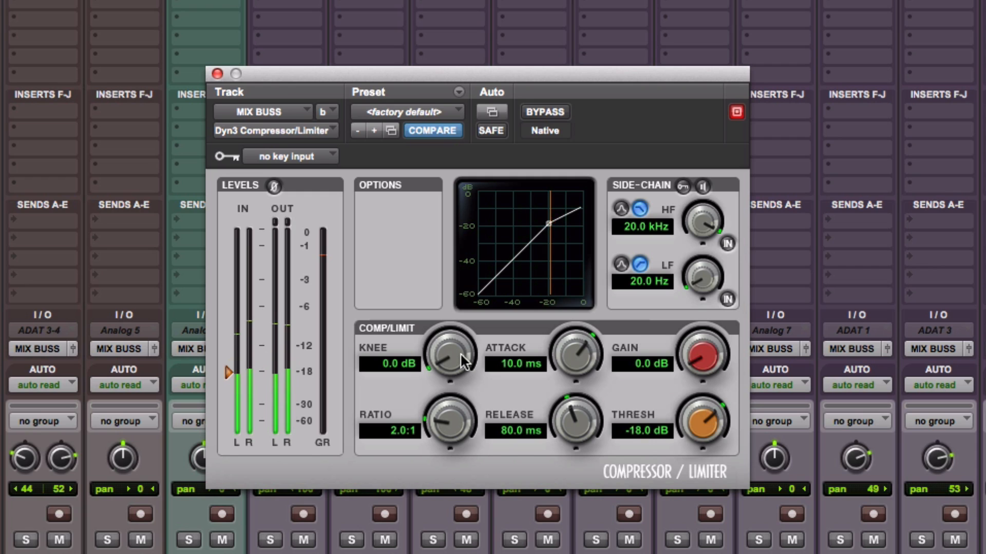
{"action": "left_click_drag", "start_coordinate": [465, 362], "coordinate": [452, 282]}
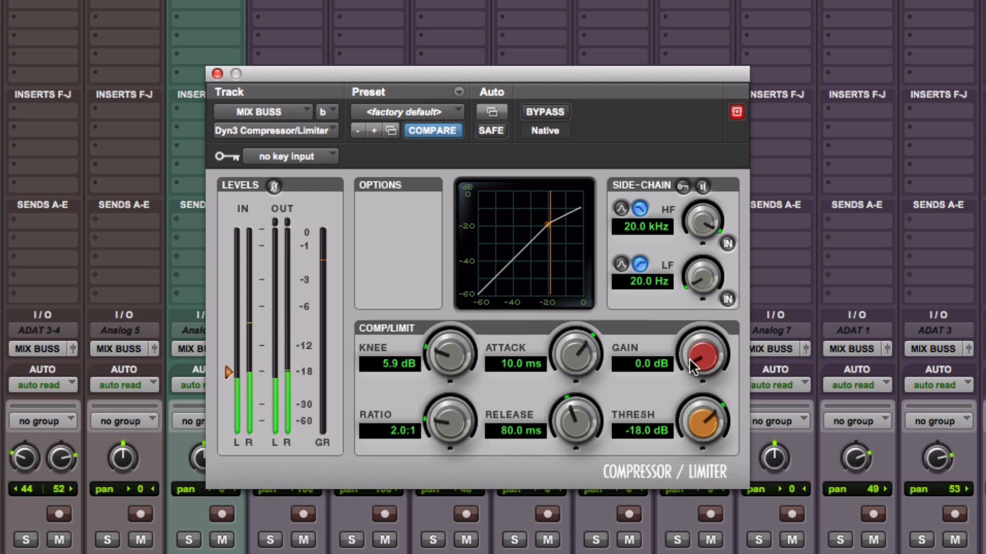
Step: Try a compressor makeup gain of 1.0 dB and compare the mix with the compressor bypassed and active
{"action": "left_click", "coordinate": [637, 360]}
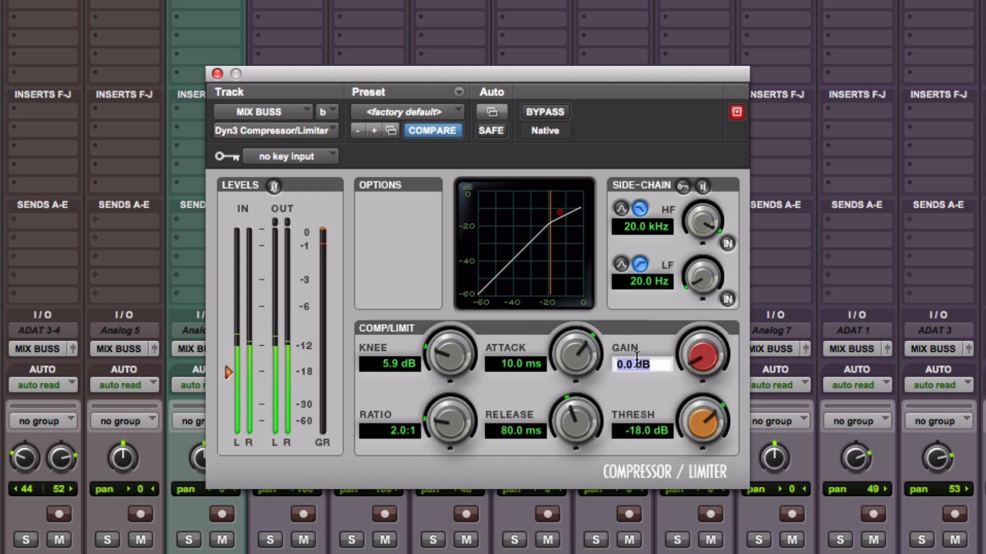
{"action": "type", "text": "1"}
{"action": "key", "text": "Return"}
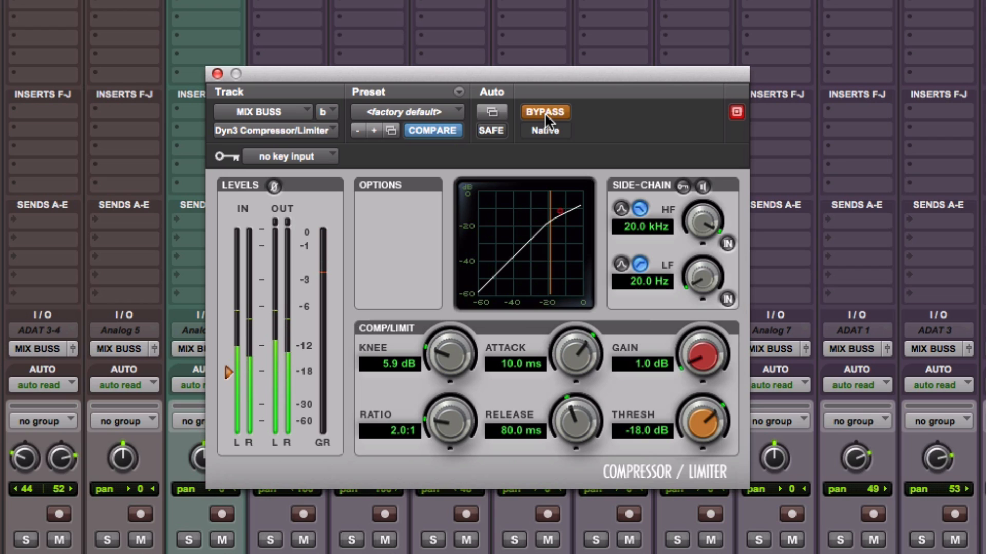
{"action": "left_click", "coordinate": [546, 116]}
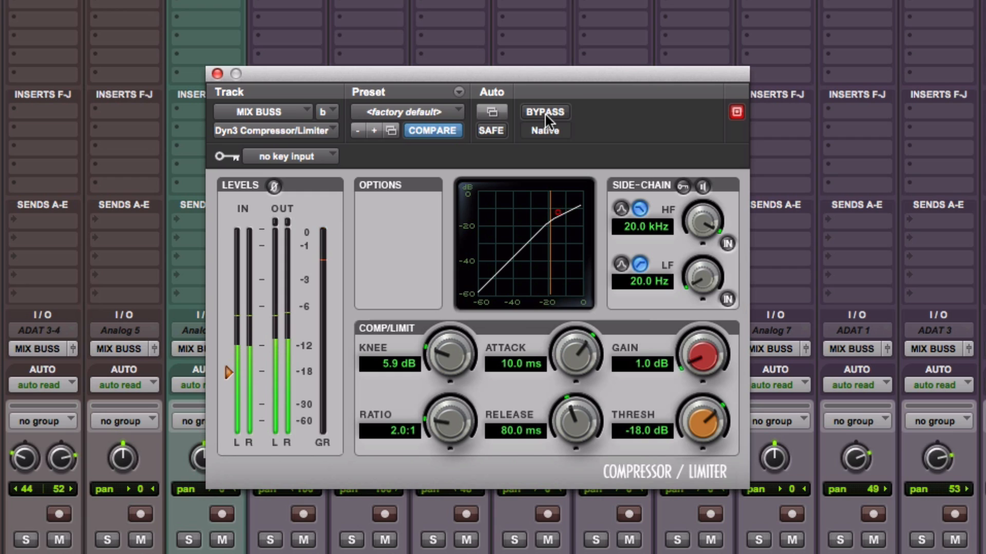
{"action": "left_click", "coordinate": [547, 115]}
{"action": "left_click", "coordinate": [546, 116]}
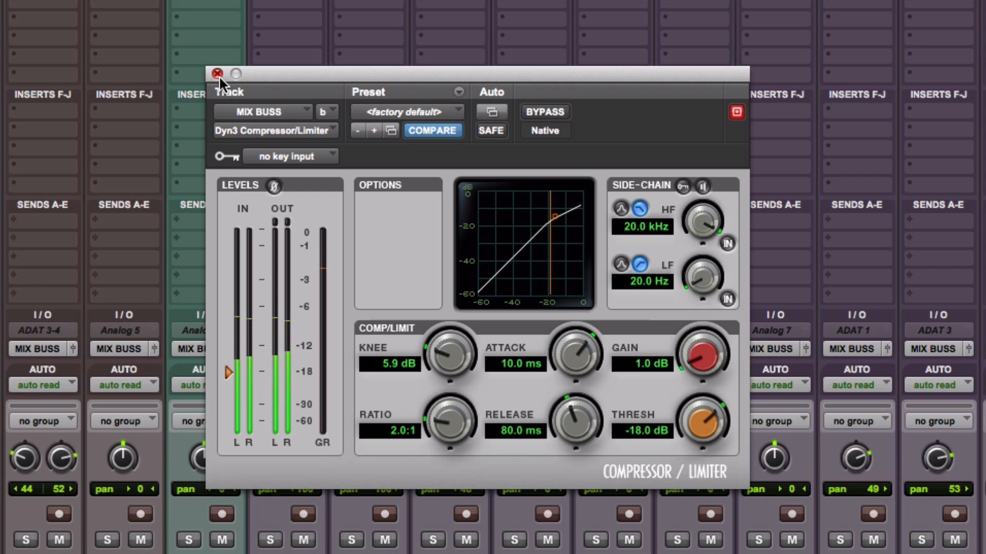
Step: Set the compressor's makeup gain to 0.8 dB, compare it against the bypassed signal, and close the plug-in
{"action": "left_click", "coordinate": [640, 362]}
{"action": "type", "text": ".8"}
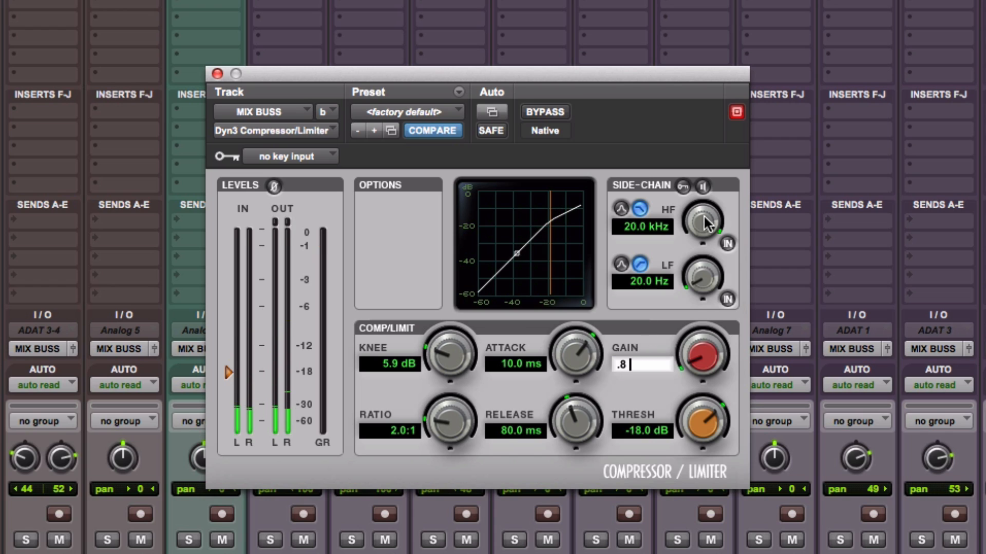
{"action": "key", "text": "Return"}
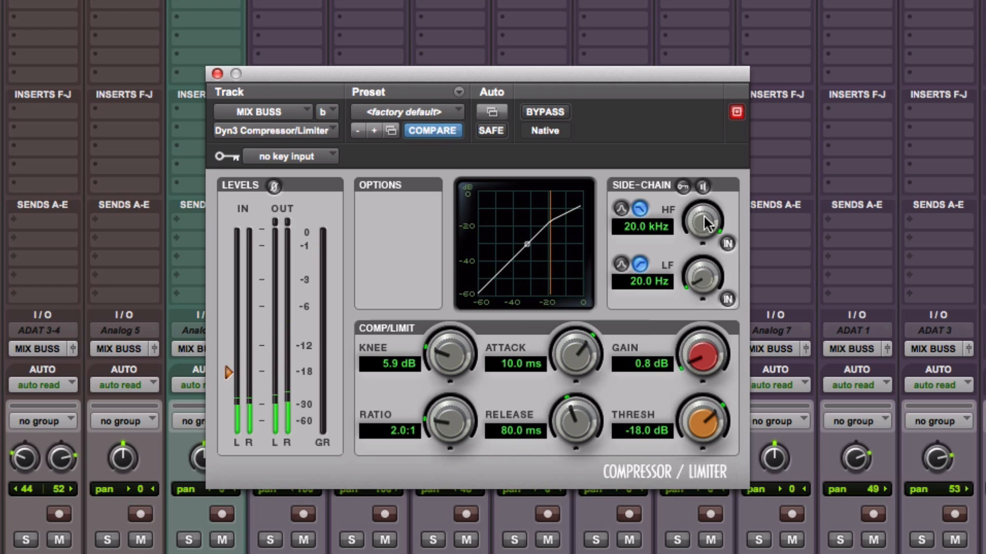
{"action": "left_click", "coordinate": [550, 114]}
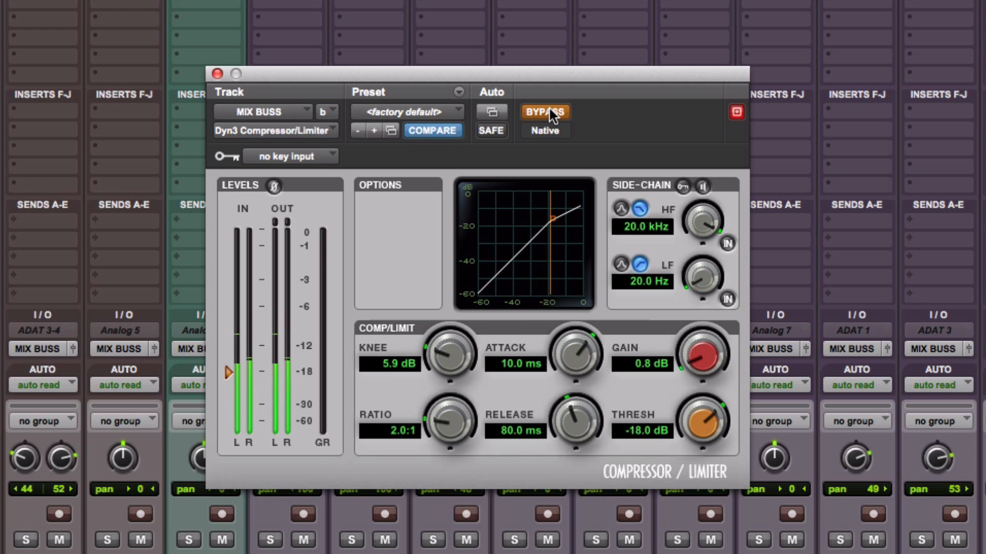
{"action": "left_click", "coordinate": [550, 114]}
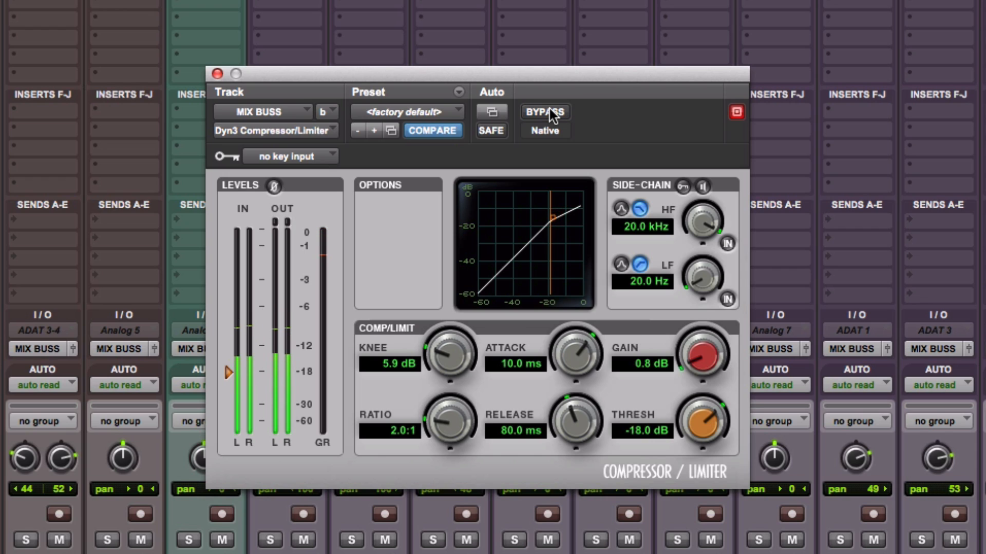
{"action": "left_click", "coordinate": [217, 73]}
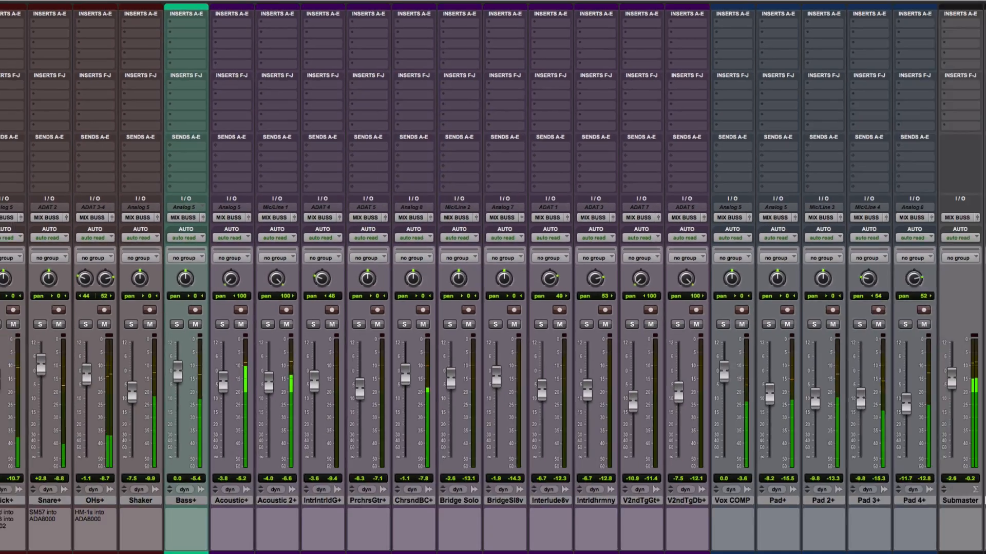
Step: Insert the stereo Softube Saturation Knob after the compressor on the MIX BUSS track and close its window
{"action": "left_click", "coordinate": [755, 32]}
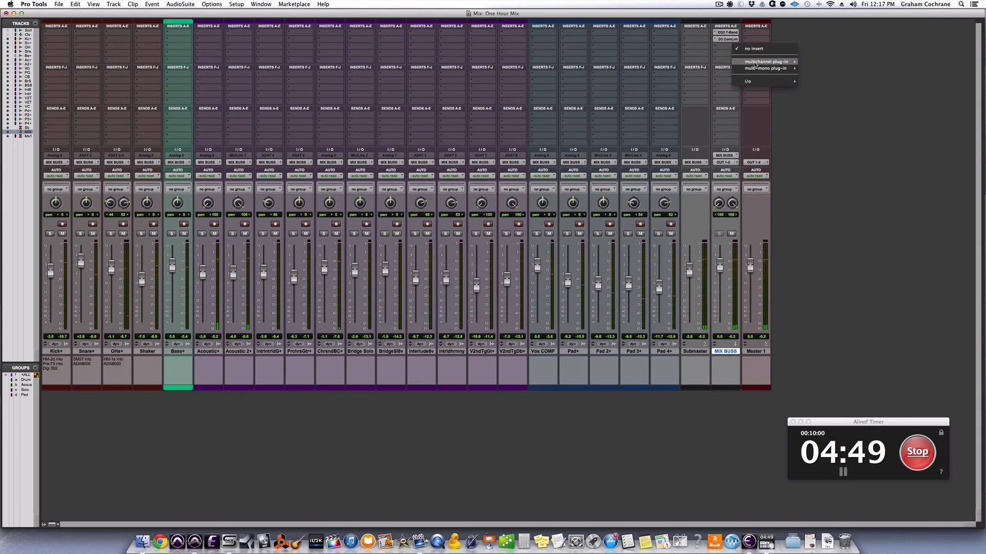
{"action": "mouse_move", "coordinate": [756, 65]}
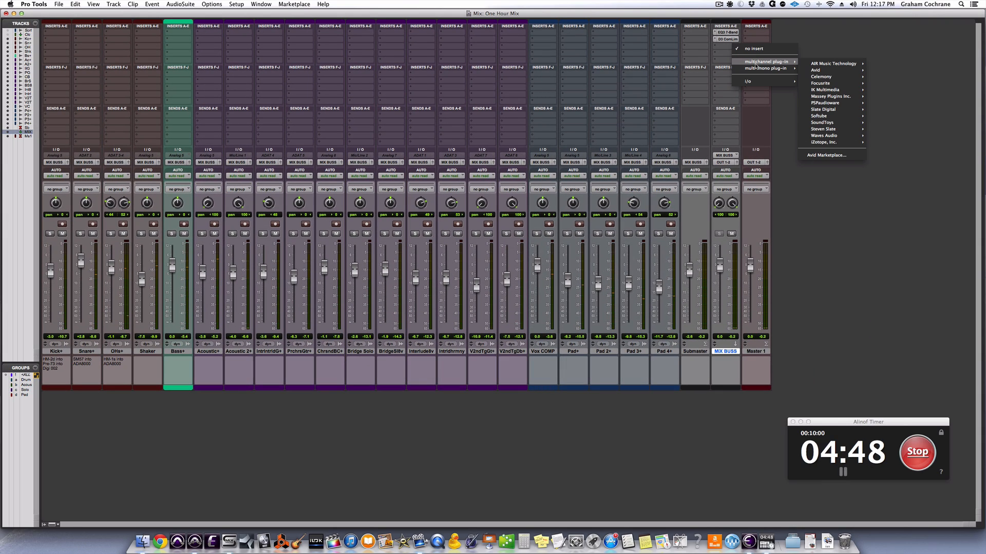
{"action": "mouse_move", "coordinate": [820, 71]}
{"action": "mouse_move", "coordinate": [835, 120]}
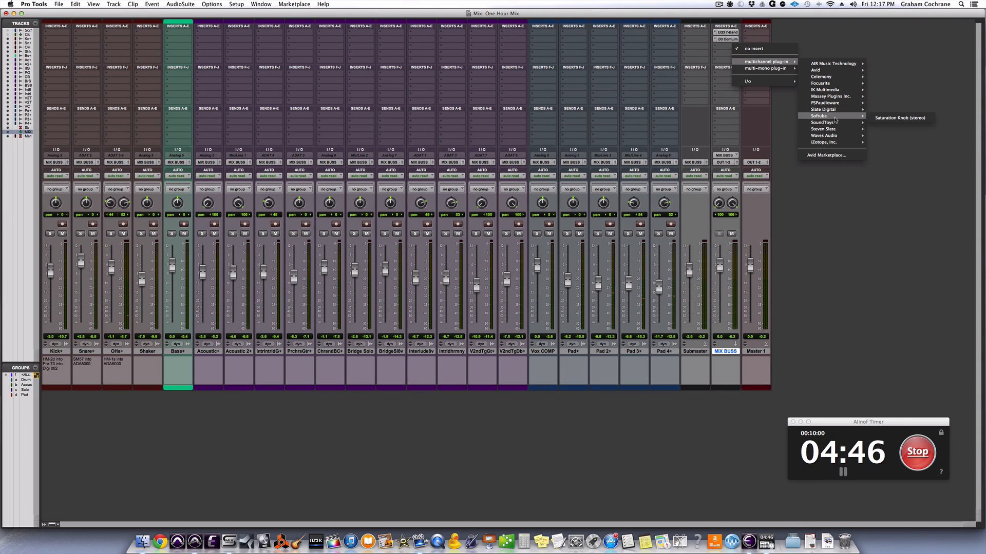
{"action": "left_click", "coordinate": [881, 118]}
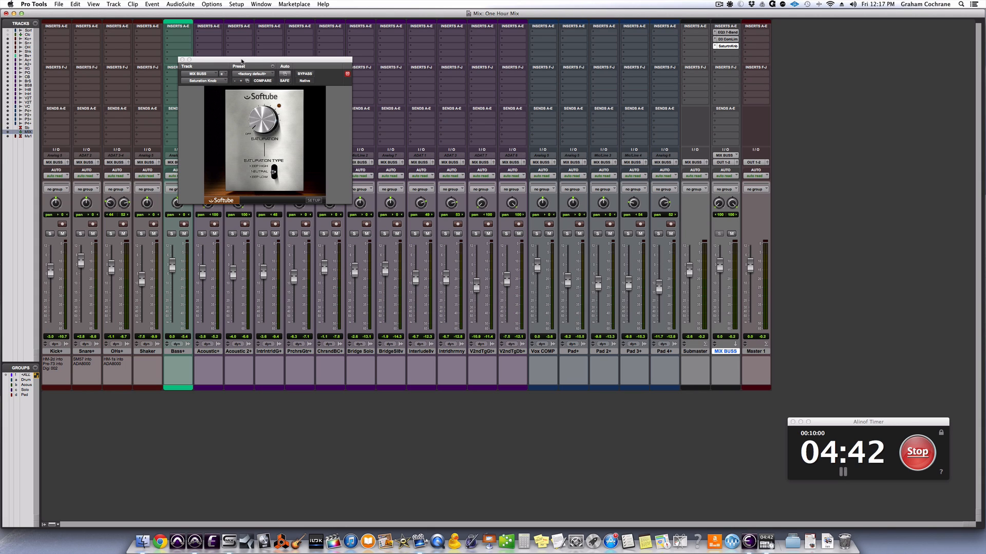
{"action": "left_click", "coordinate": [182, 59]}
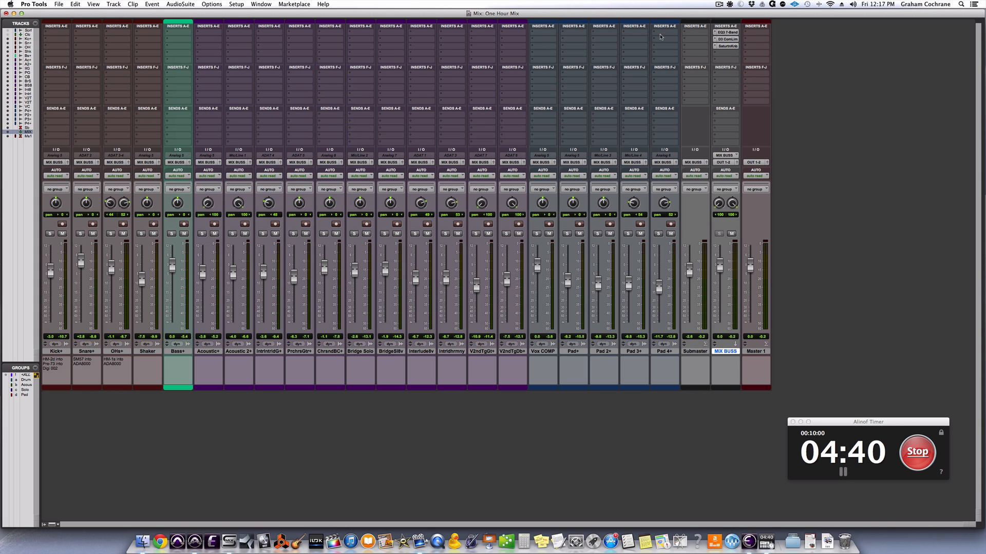
Step: Replace the saturation plug-in on the MIX BUSS track with Slate Digital's stereo Virtual Mix Rack
{"action": "left_click", "coordinate": [714, 50]}
{"action": "mouse_move", "coordinate": [751, 47]}
{"action": "mouse_move", "coordinate": [819, 56]}
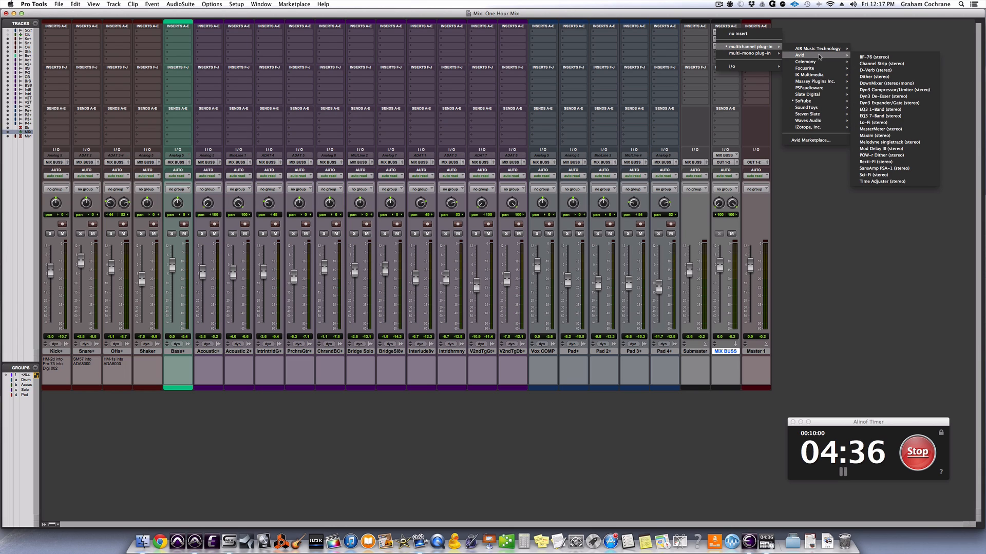
{"action": "mouse_move", "coordinate": [822, 95]}
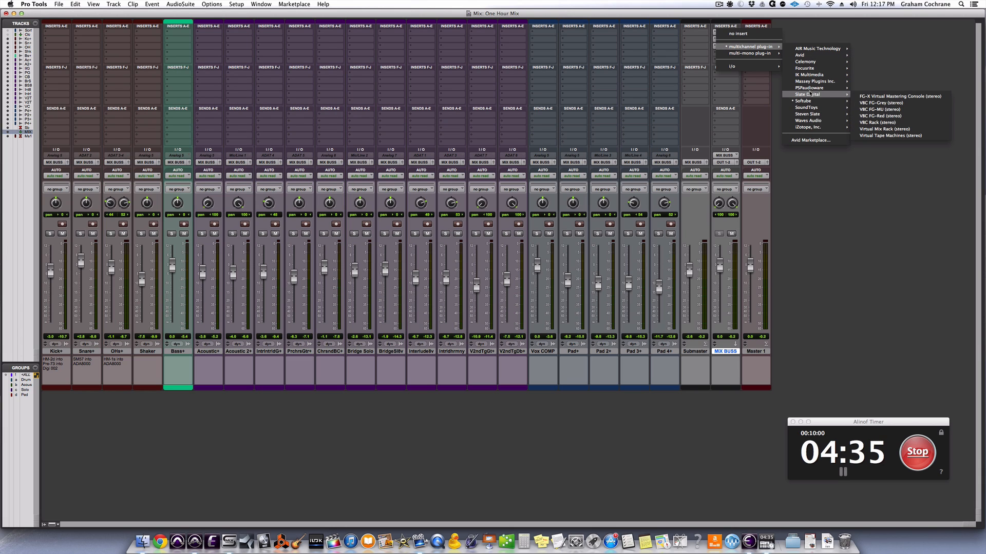
{"action": "left_click", "coordinate": [896, 130]}
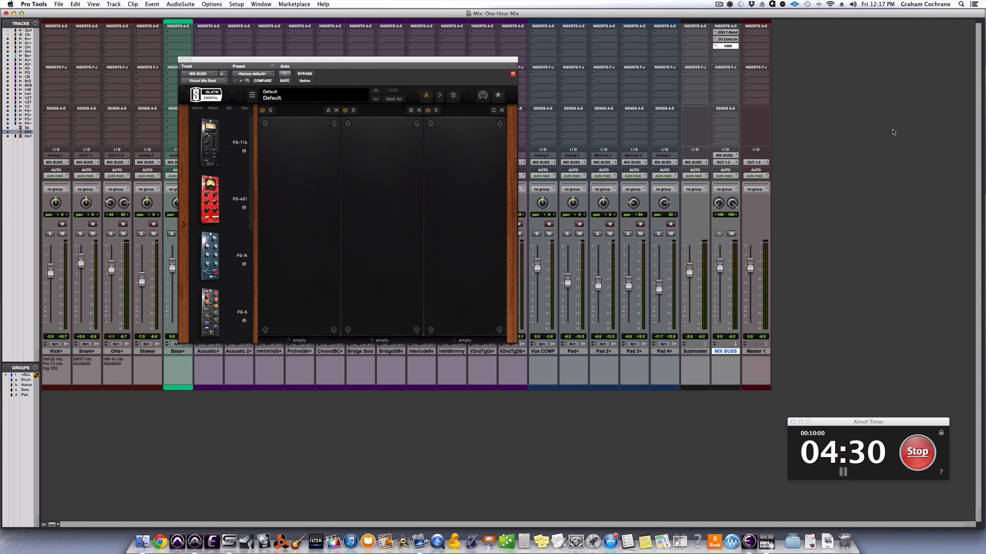
Step: Load the Revival module into the first slot of the Virtual Mix Rack and reposition the plug-in window
{"action": "scroll", "coordinate": [239, 221], "scroll_direction": "down", "scroll_amount": 5}
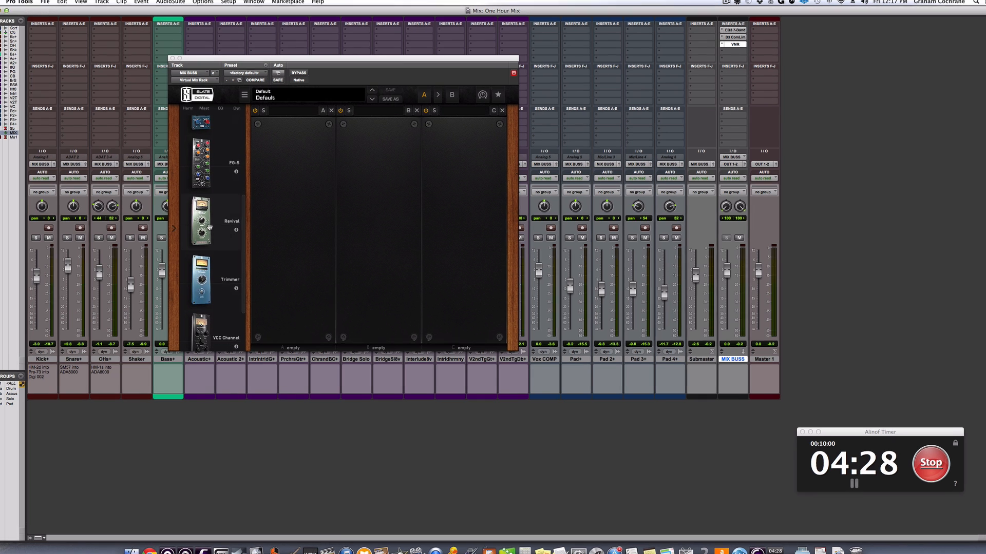
{"action": "left_click_drag", "start_coordinate": [235, 218], "coordinate": [273, 219]}
{"action": "left_click_drag", "start_coordinate": [110, 307], "coordinate": [113, 308]}
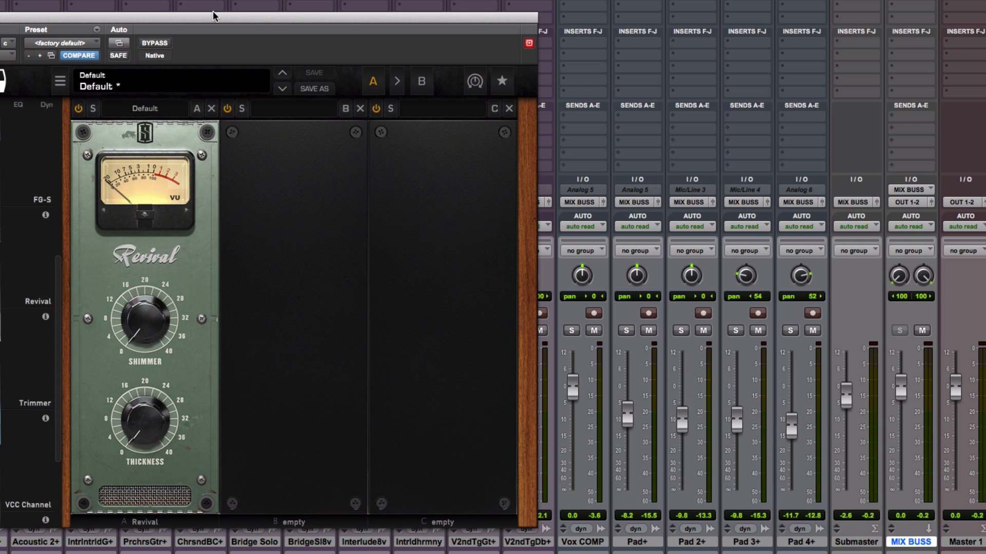
{"action": "left_click_drag", "start_coordinate": [220, 23], "coordinate": [478, 38]}
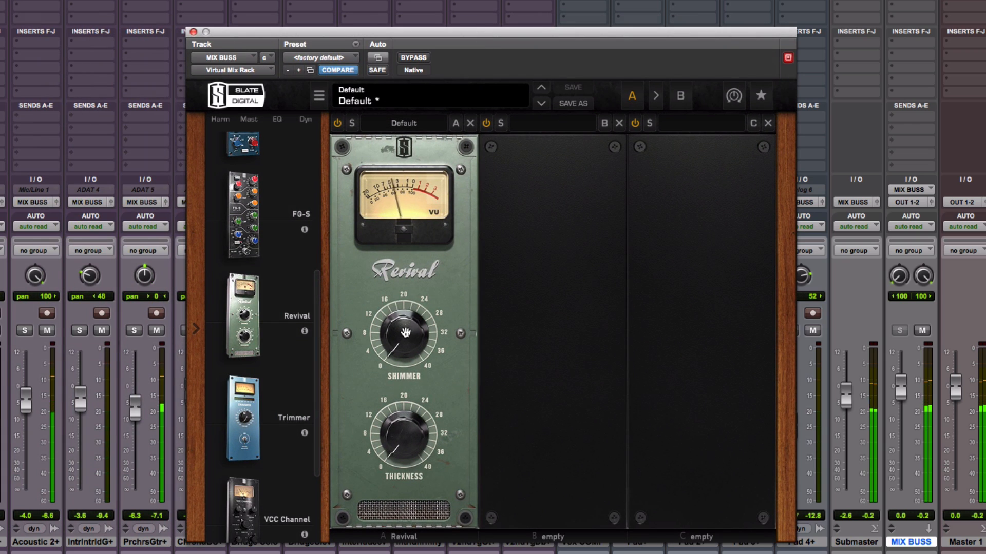
Step: Set Revival's Shimmer to 4.05 and Thickness to about 4, and compare the sound with the module off and on
{"action": "mouse_move", "coordinate": [405, 333]}
{"action": "left_click_drag", "start_coordinate": [405, 332], "coordinate": [391, 301]}
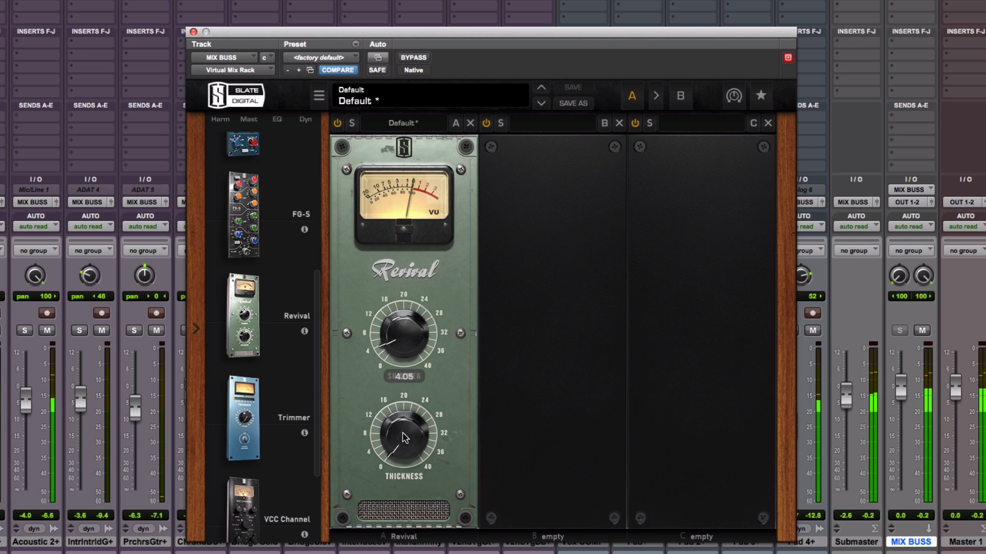
{"action": "mouse_move", "coordinate": [405, 439]}
{"action": "left_click_drag", "start_coordinate": [405, 439], "coordinate": [393, 404]}
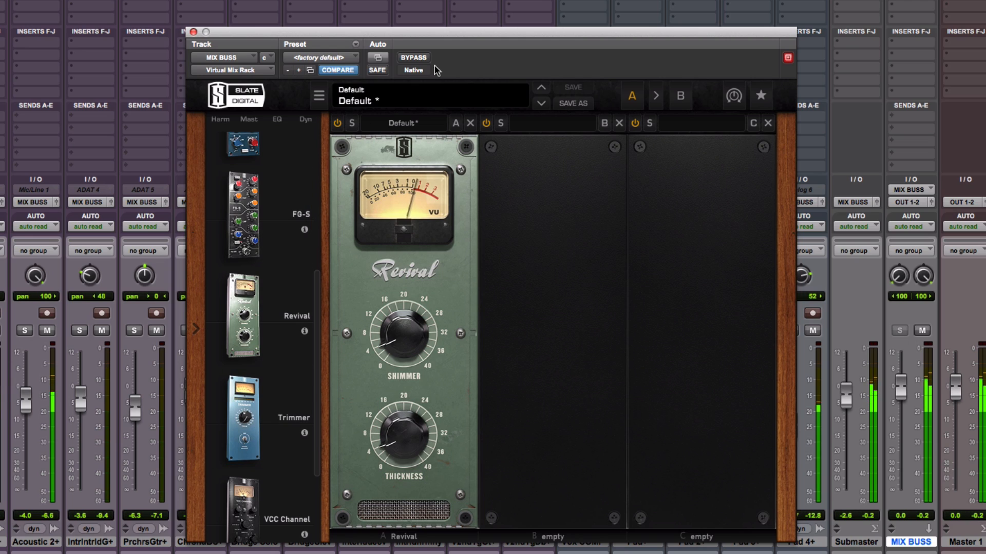
{"action": "left_click_drag", "start_coordinate": [468, 26], "coordinate": [410, 18]}
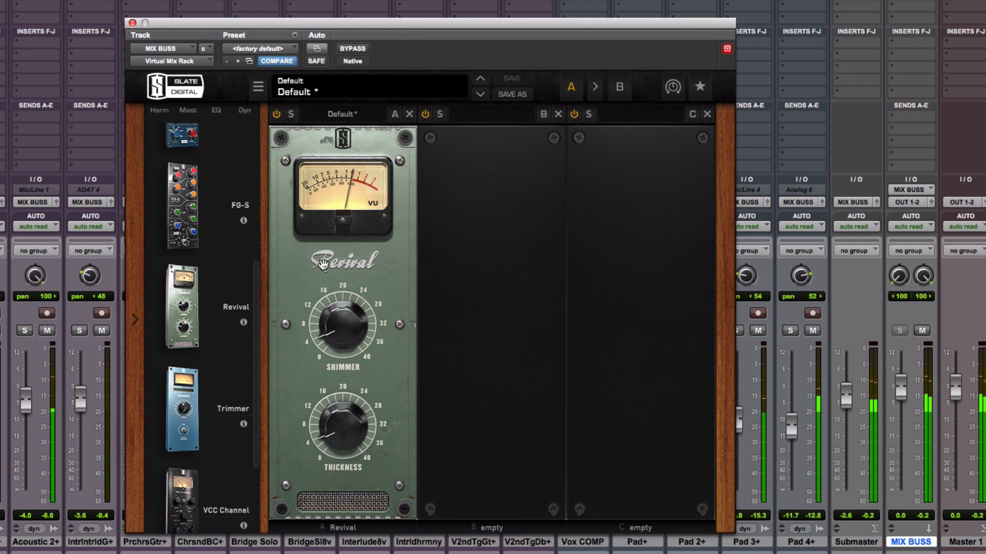
{"action": "left_click", "coordinate": [278, 117]}
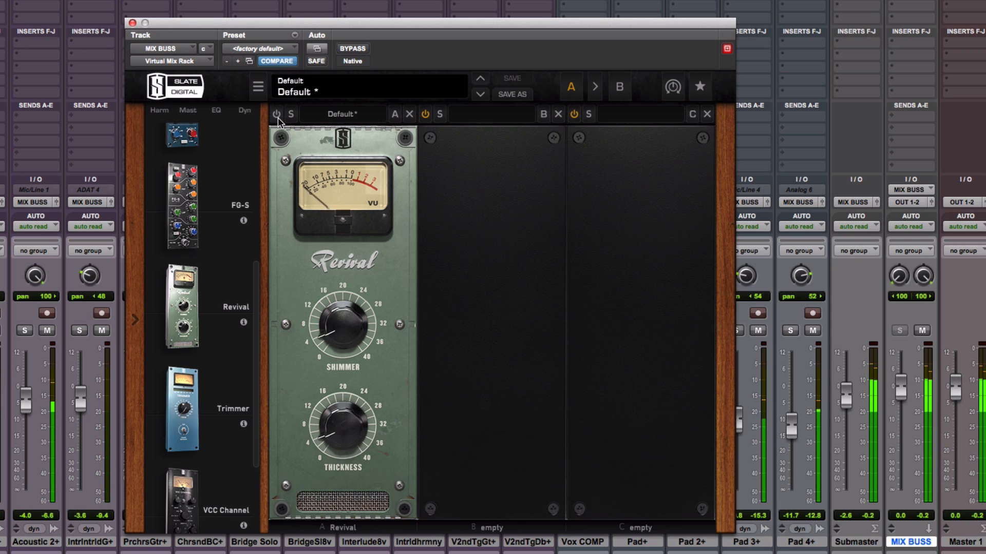
{"action": "left_click", "coordinate": [277, 116]}
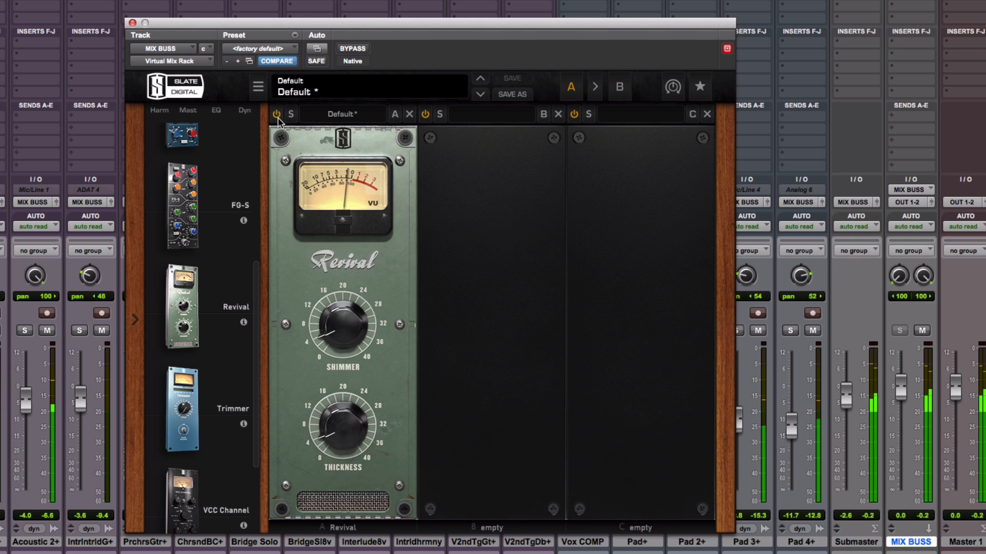
Step: Add the Trimmer module to the rack's second slot and set its trim to -0.50 dB
{"action": "left_click_drag", "start_coordinate": [192, 430], "coordinate": [474, 395]}
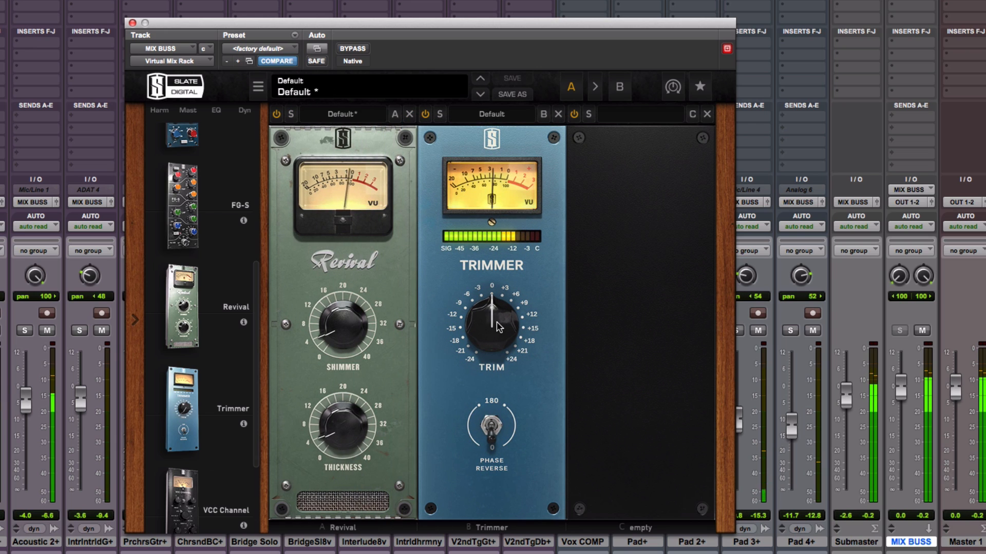
{"action": "mouse_move", "coordinate": [498, 329]}
{"action": "left_click_drag", "start_coordinate": [497, 329], "coordinate": [499, 331]}
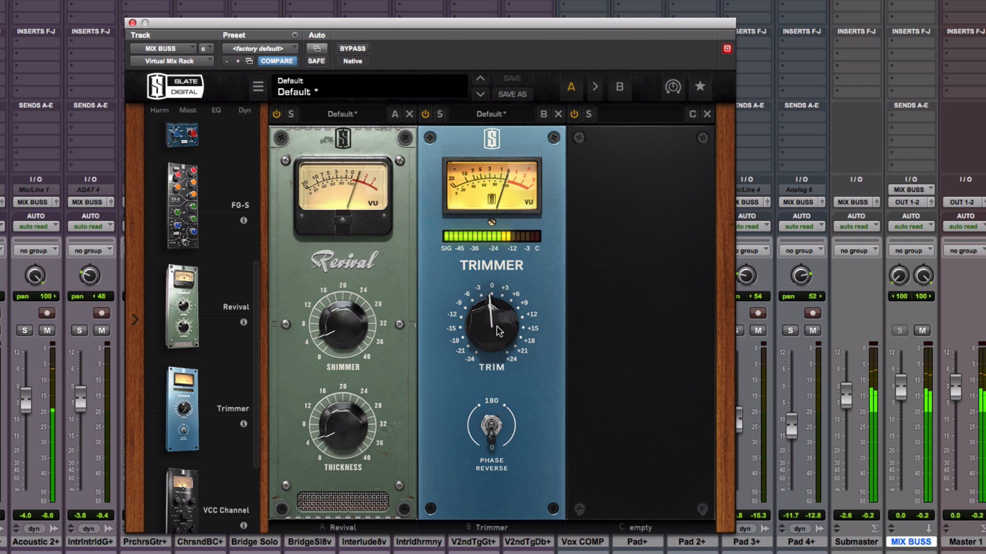
{"action": "scroll", "coordinate": [498, 331], "scroll_direction": "up", "scroll_amount": 2}
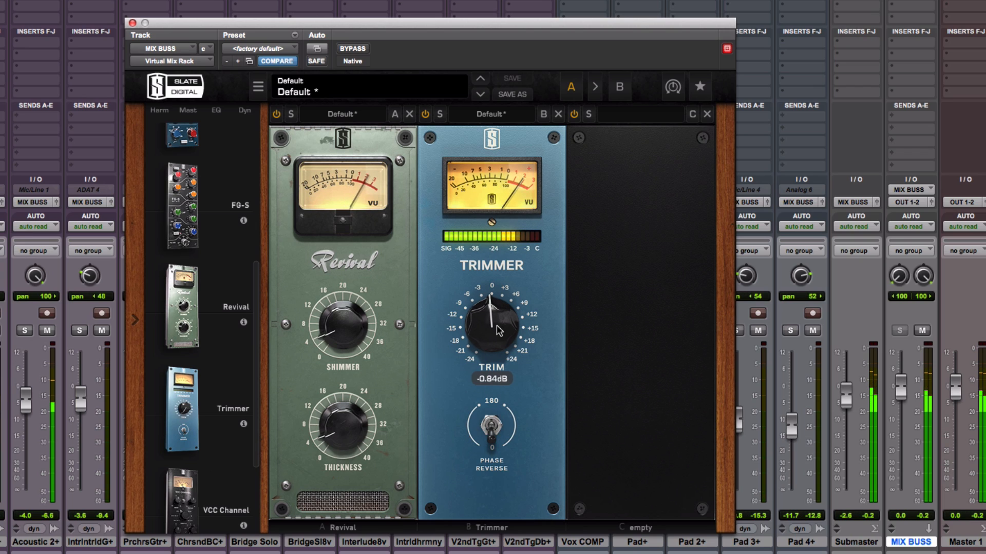
{"action": "left_click_drag", "start_coordinate": [497, 327], "coordinate": [497, 316]}
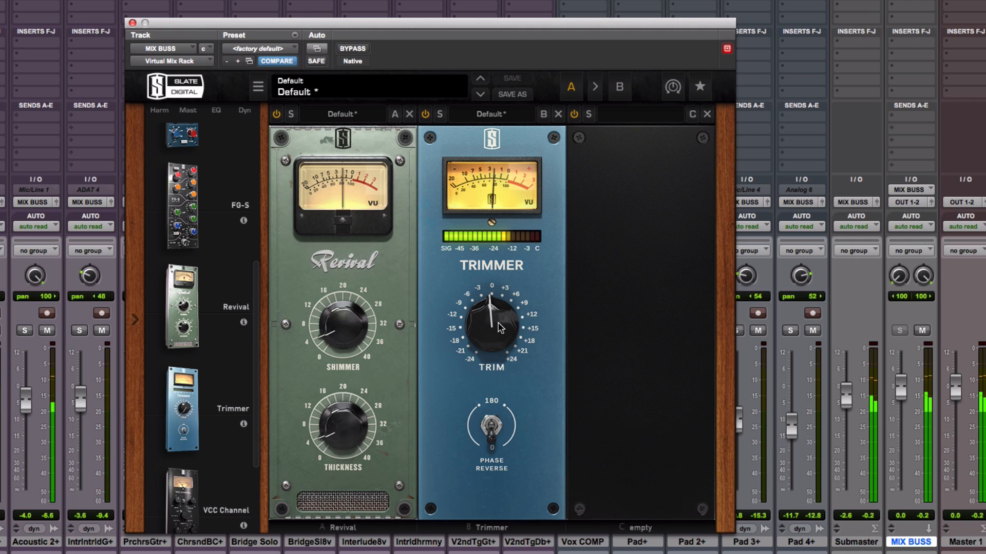
{"action": "scroll", "coordinate": [501, 329], "scroll_direction": "up", "scroll_amount": 1}
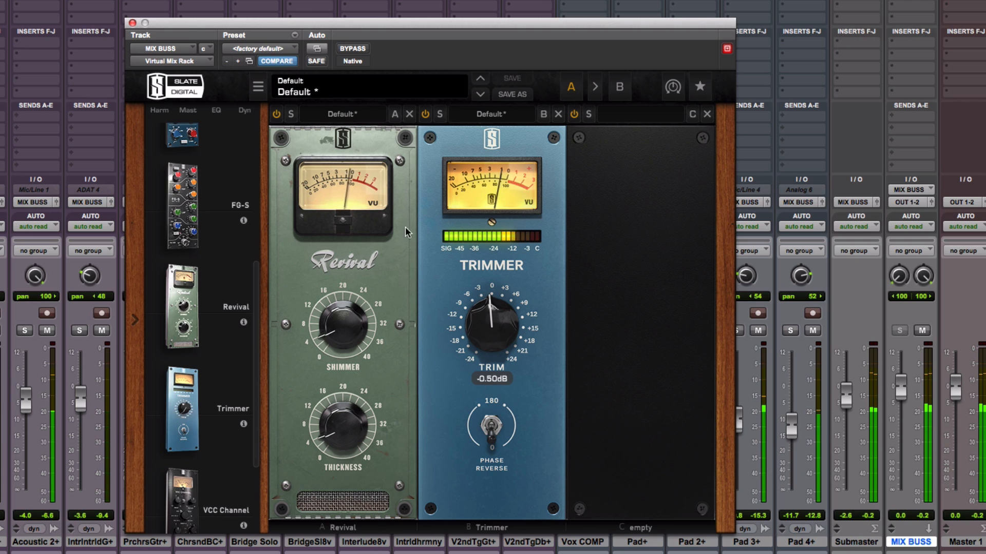
Step: Compare the mix with the whole Virtual Mix Rack bypassed and active
{"action": "left_click", "coordinate": [355, 49]}
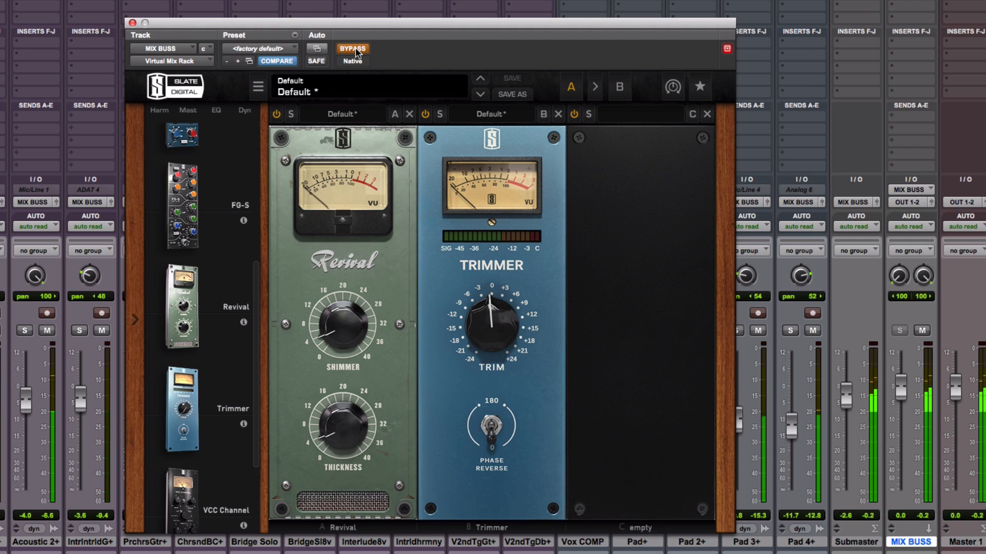
{"action": "left_click", "coordinate": [356, 48]}
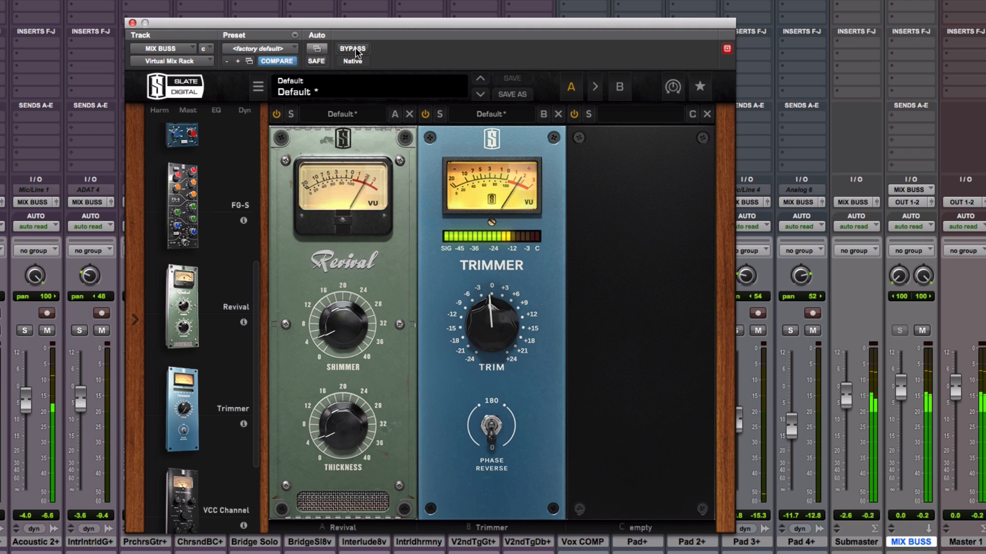
{"action": "left_click", "coordinate": [356, 48]}
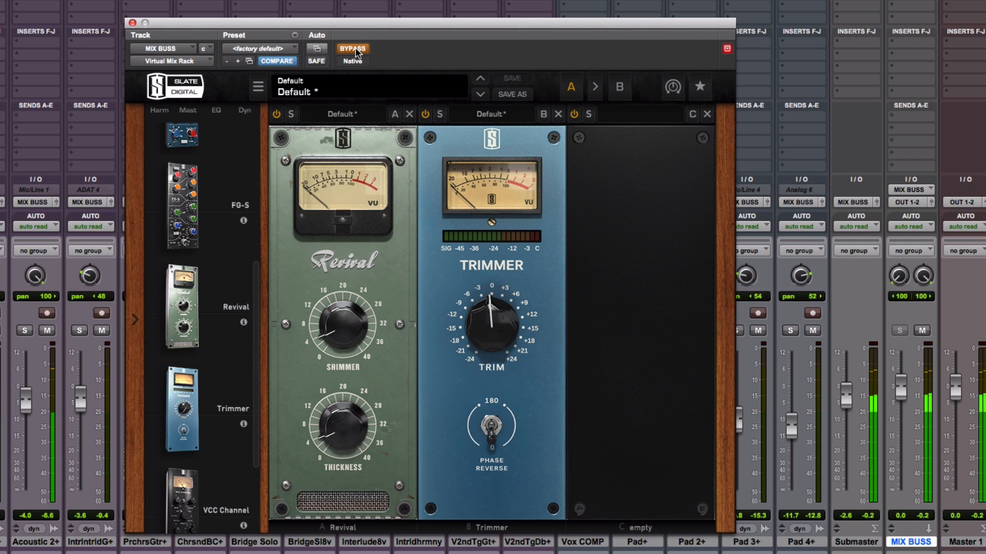
{"action": "left_click", "coordinate": [355, 49]}
Step: Raise Revival's Shimmer and Thickness slightly, set the trim to -0.65 dB, and compare against the bypassed signal
{"action": "left_click_drag", "start_coordinate": [323, 319], "coordinate": [337, 310]}
{"action": "left_click_drag", "start_coordinate": [336, 423], "coordinate": [336, 414]}
{"action": "left_click", "coordinate": [486, 331]}
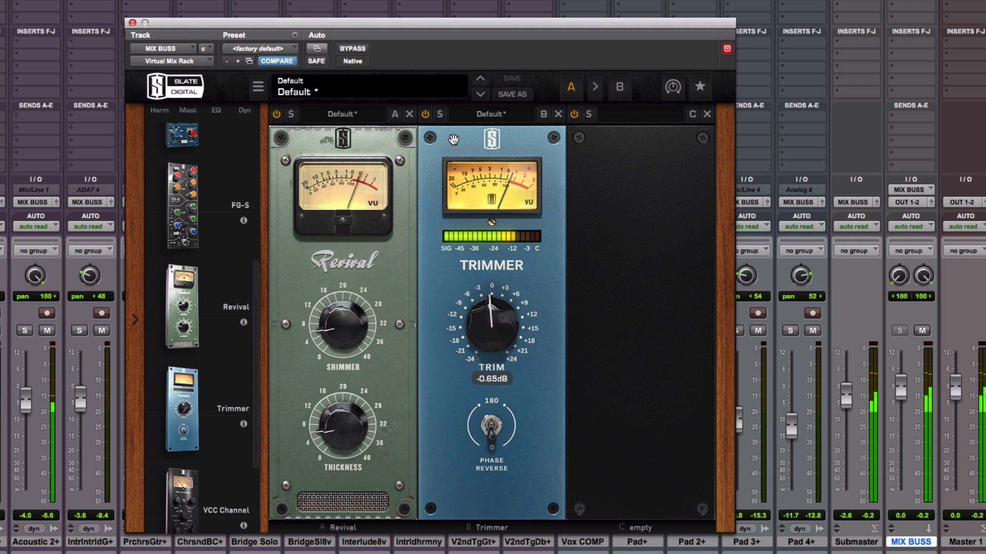
{"action": "left_click", "coordinate": [362, 51]}
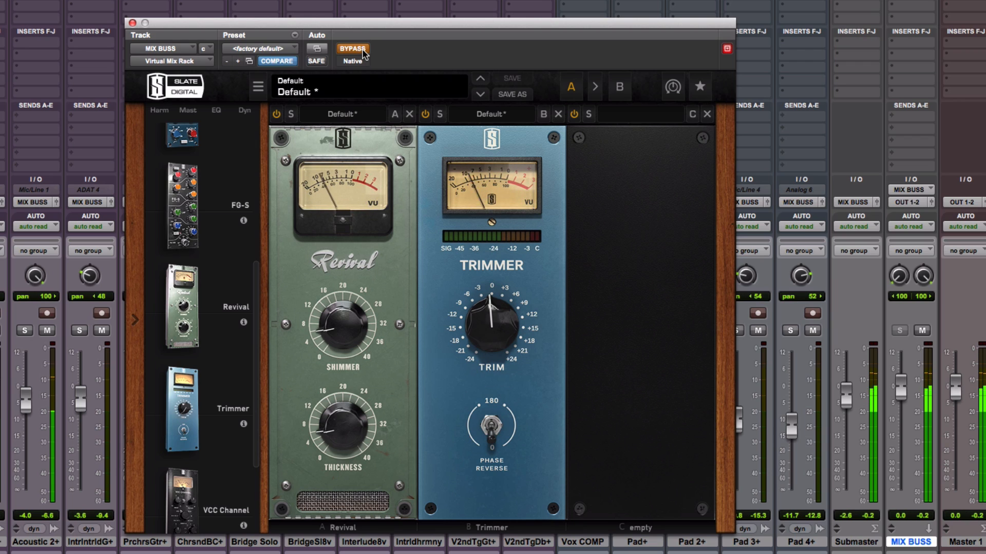
{"action": "left_click", "coordinate": [362, 50]}
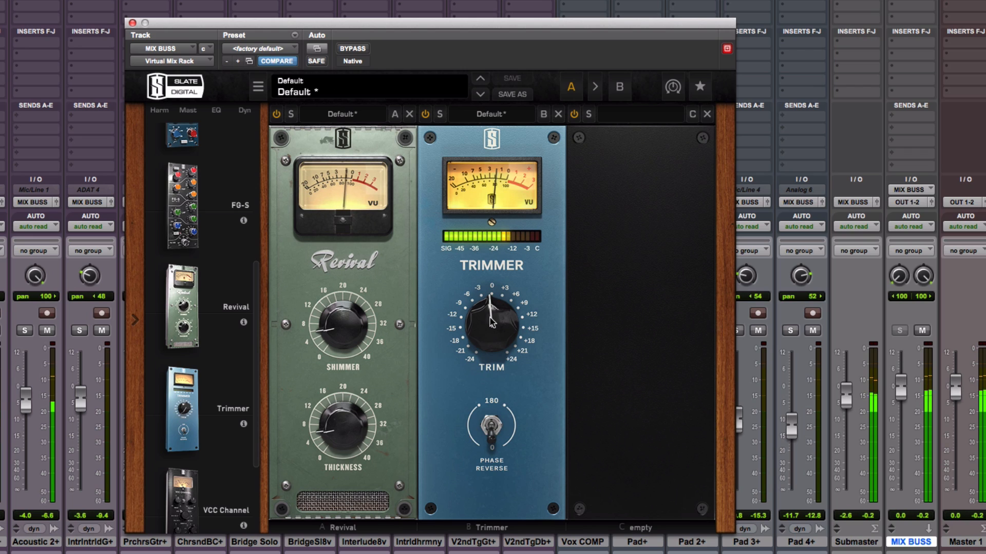
Step: Set the Trimmer's trim to -0.82 dB, compare it against the bypassed signal, and close the plug-in
{"action": "mouse_move", "coordinate": [492, 322]}
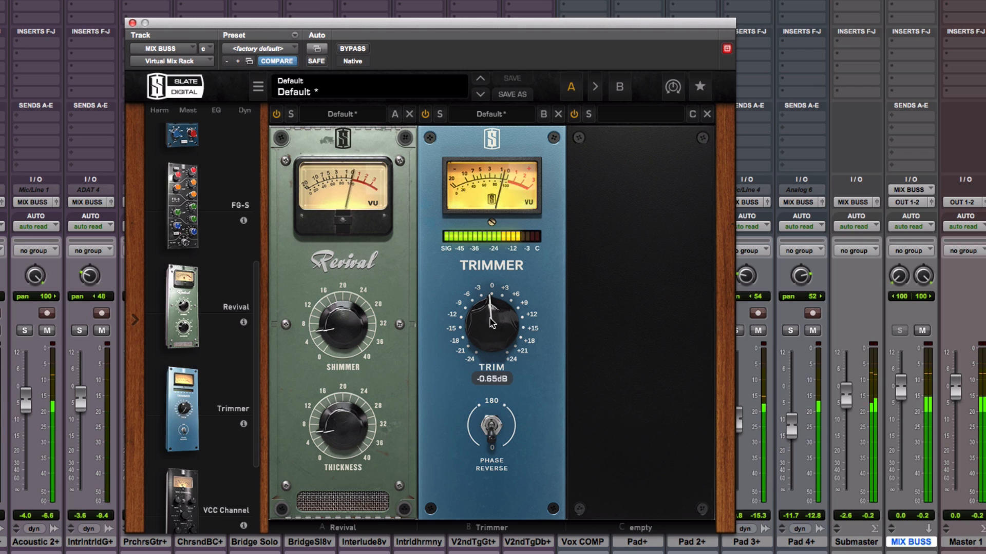
{"action": "left_click_drag", "start_coordinate": [491, 322], "coordinate": [491, 325]}
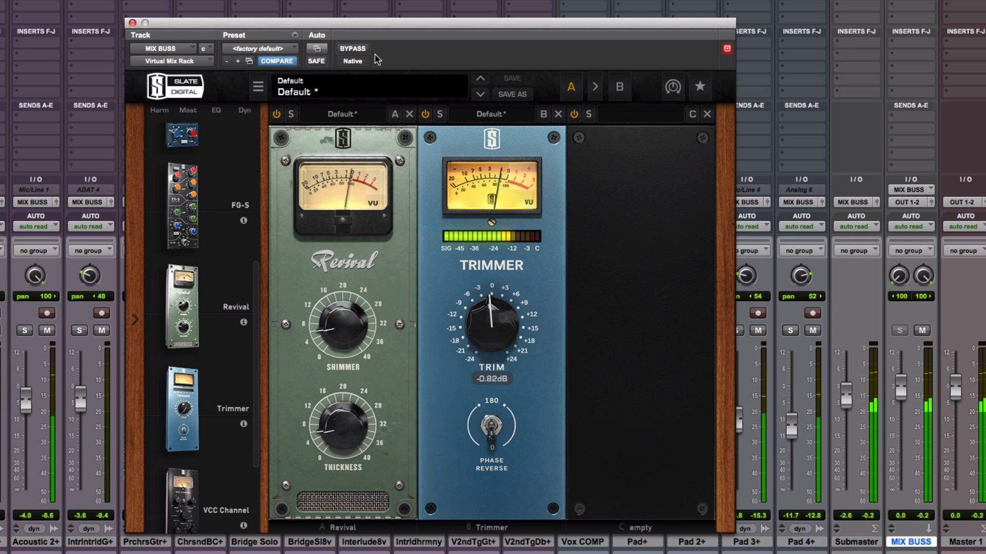
{"action": "left_click", "coordinate": [363, 47]}
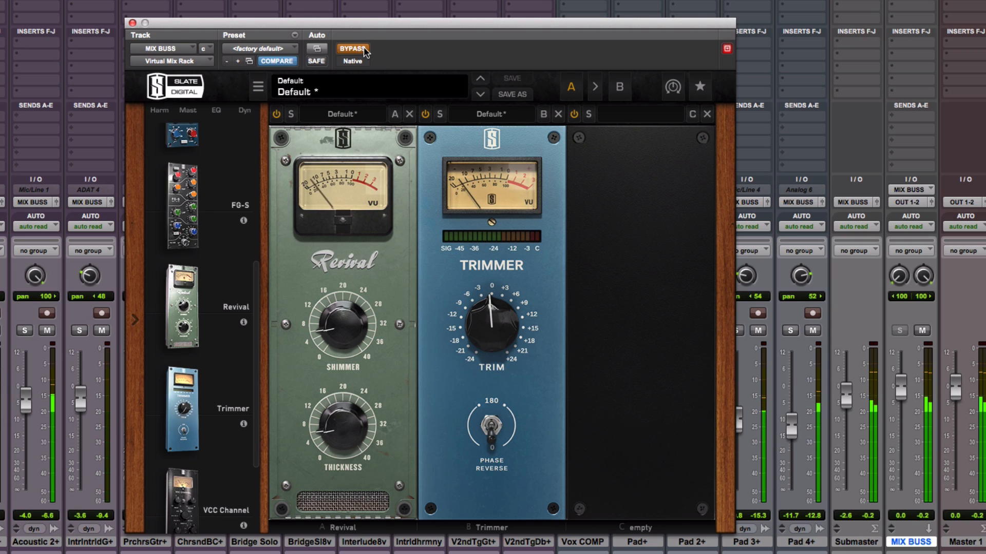
{"action": "left_click", "coordinate": [363, 47]}
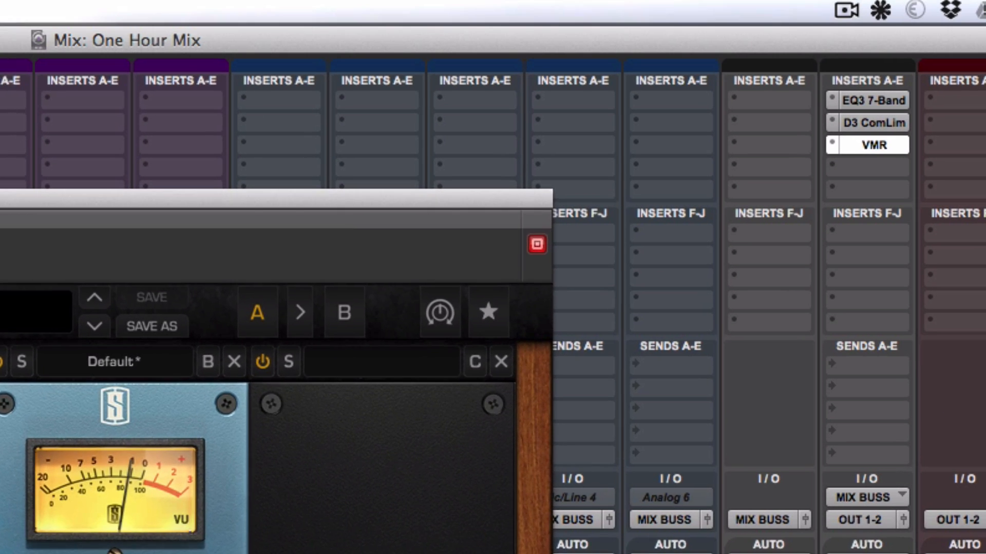
{"action": "left_click", "coordinate": [132, 22]}
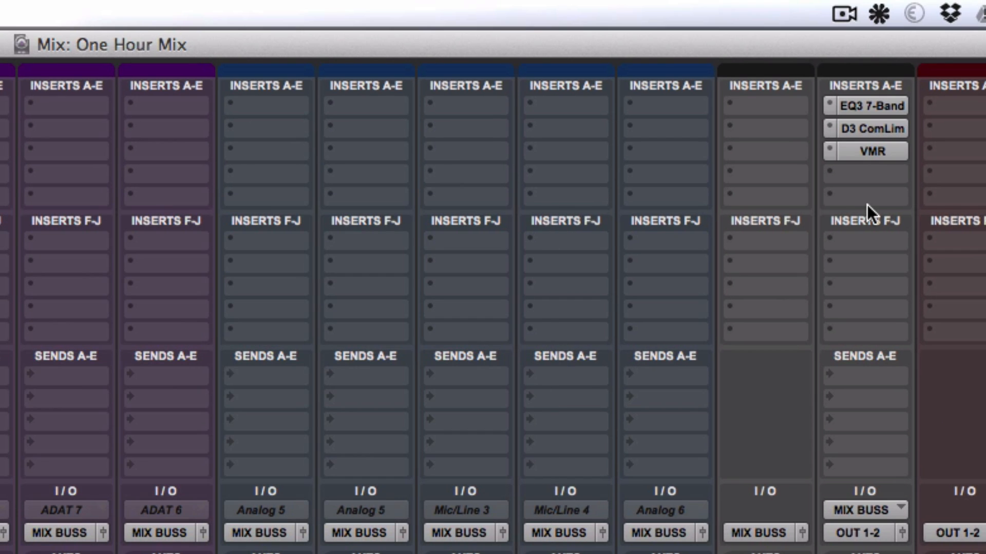
Step: Compare the mix with all three MIX BUSS inserts (EQ, compressor and Virtual Mix Rack) bypassed and active
{"action": "left_click", "coordinate": [877, 105], "text": "ctrl+super"}
{"action": "left_click", "coordinate": [877, 128], "text": "ctrl+super"}
{"action": "left_click", "coordinate": [877, 151], "text": "ctrl+super"}
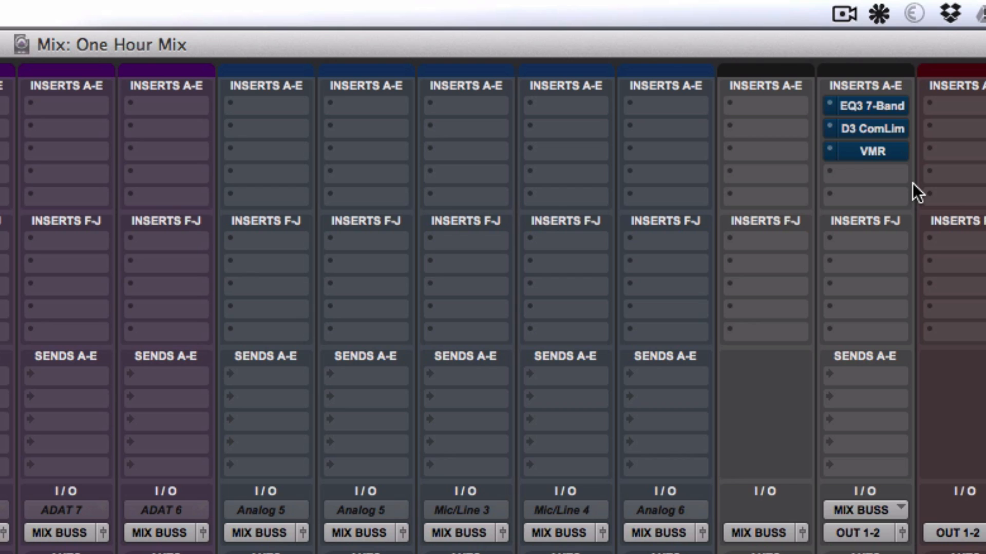
{"action": "left_click", "coordinate": [889, 105], "text": "super"}
{"action": "left_click", "coordinate": [886, 128], "text": "super"}
{"action": "left_click", "coordinate": [887, 148], "text": "super"}
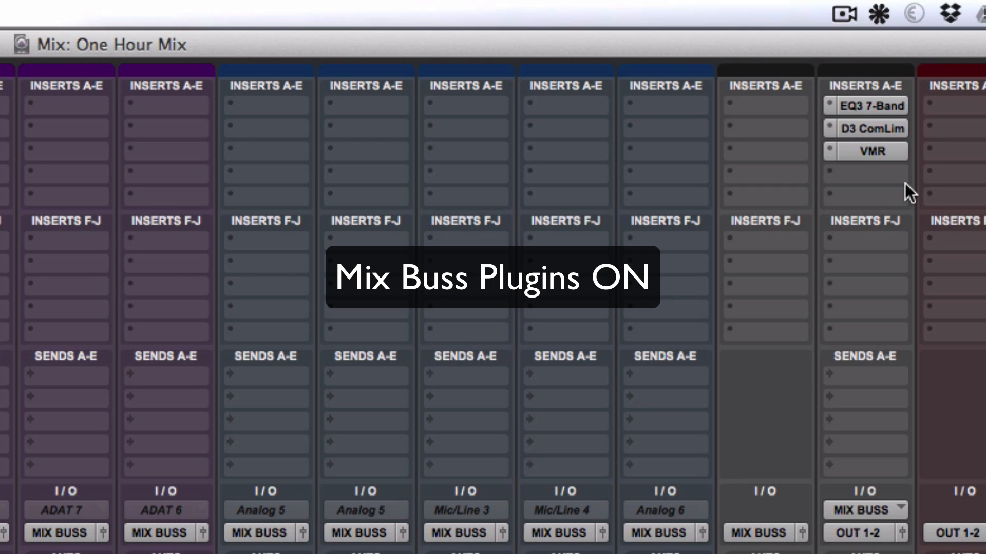
{"action": "left_click", "coordinate": [881, 105], "text": "super"}
{"action": "left_click", "coordinate": [881, 129], "text": "super"}
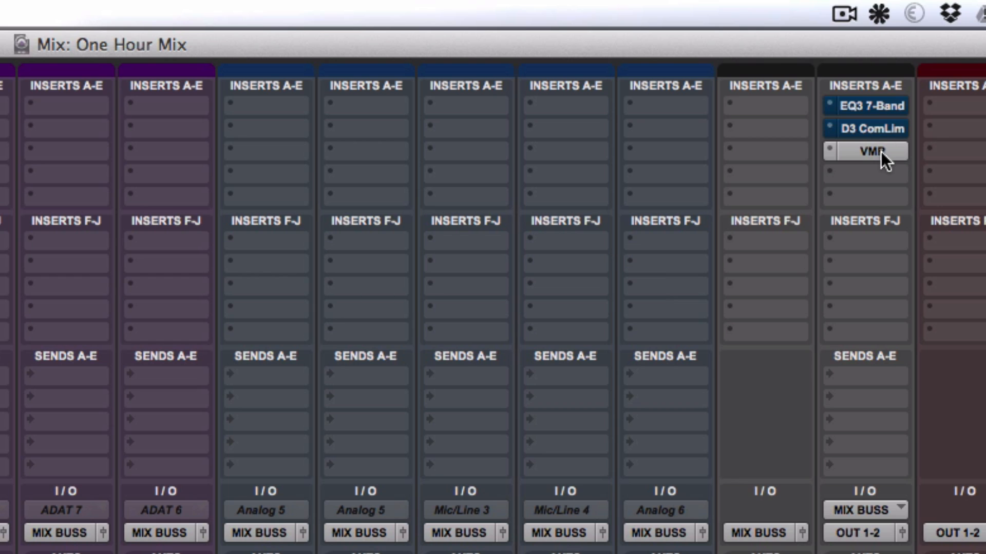
{"action": "left_click", "coordinate": [881, 152], "text": "super"}
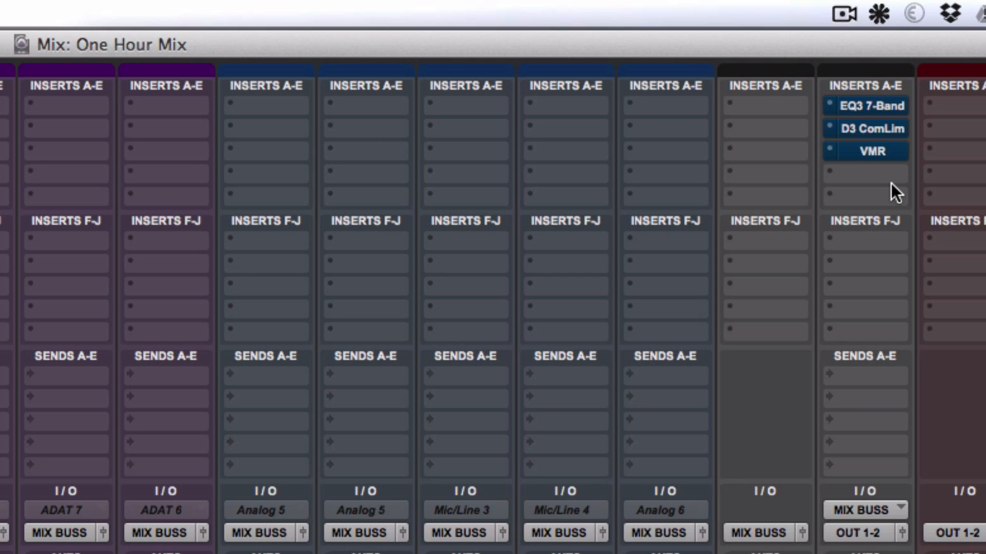
{"action": "left_click", "coordinate": [887, 154], "text": "super"}
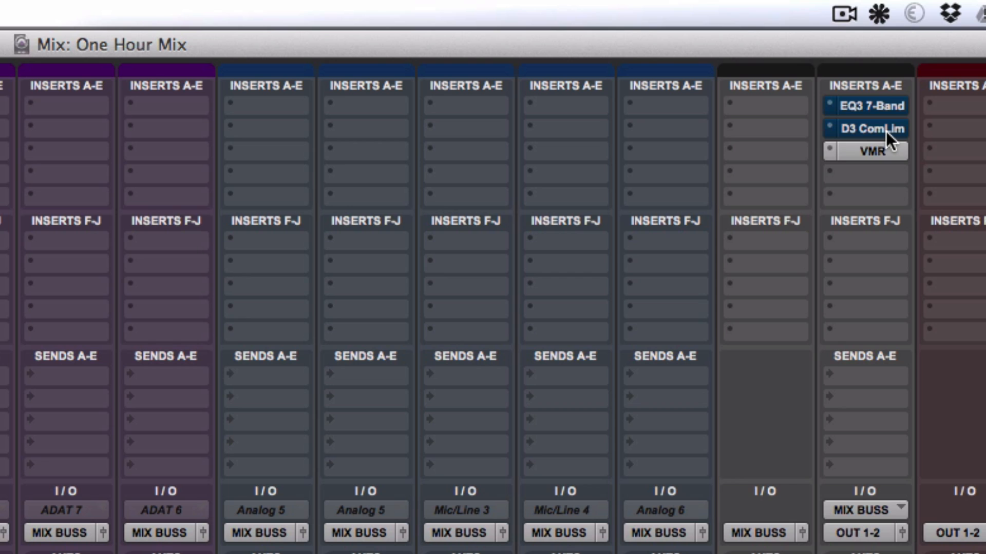
{"action": "left_click", "coordinate": [885, 129], "text": "super"}
{"action": "left_click", "coordinate": [880, 105], "text": "super"}
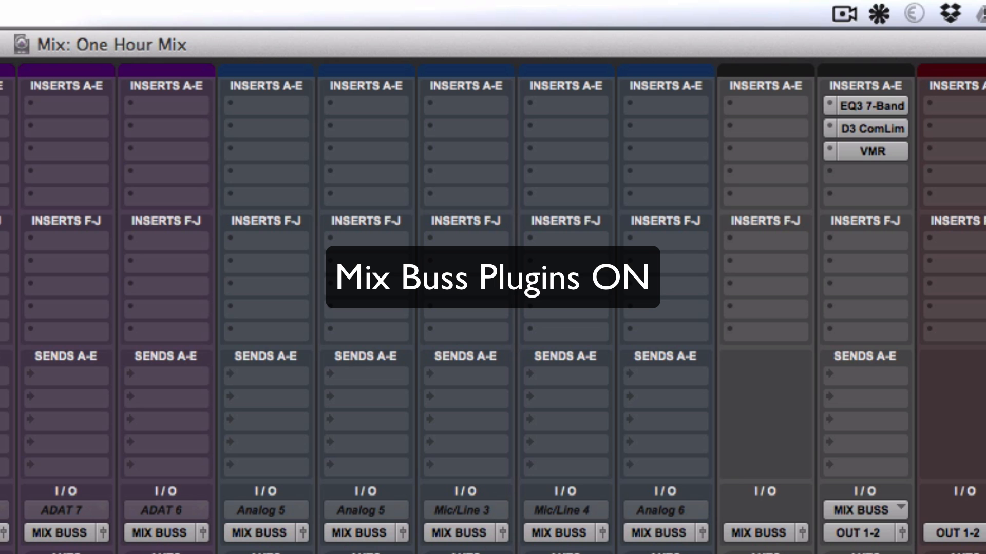
Step: Reopen the Virtual Mix Rack on the MIX BUSS, fine-tune the Trimmer's trim to about -0.60 dB, and close it
{"action": "left_click", "coordinate": [882, 156]}
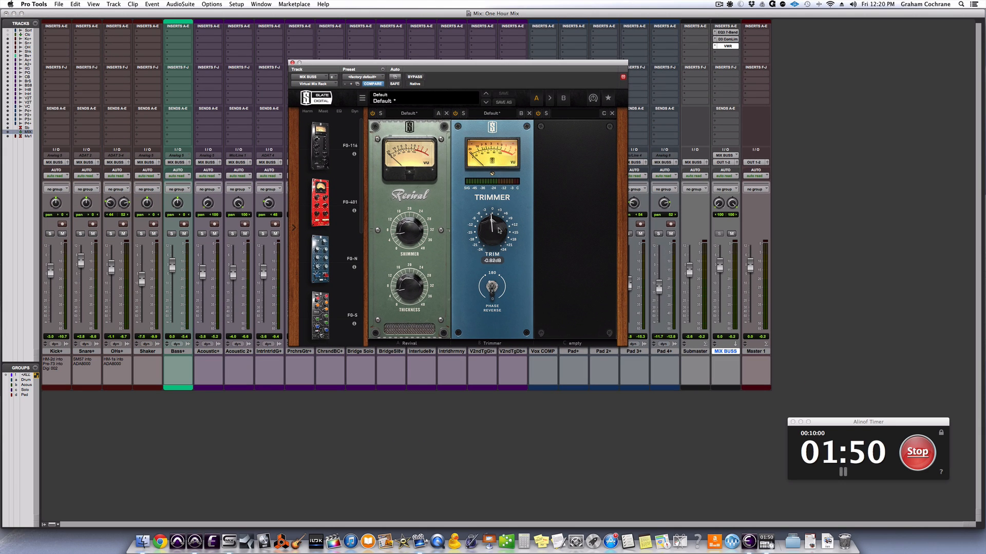
{"action": "left_click_drag", "start_coordinate": [499, 231], "coordinate": [499, 231]}
{"action": "key", "text": "super+w"}
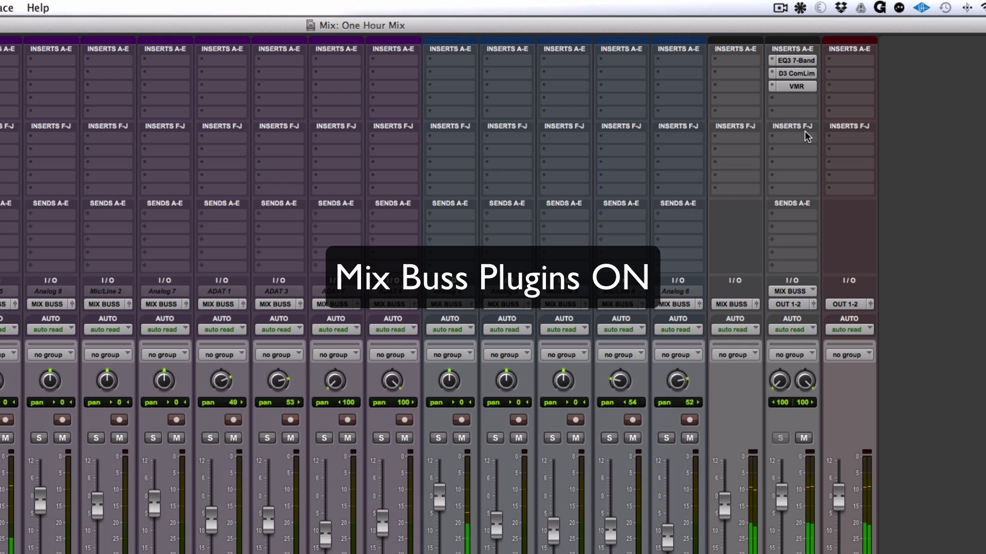
Step: Bypass the EQ, compressor and VMR inserts on the MIX BUSS, and reactivate them to compare the mix during playback
{"action": "left_click", "coordinate": [806, 60], "text": "super"}
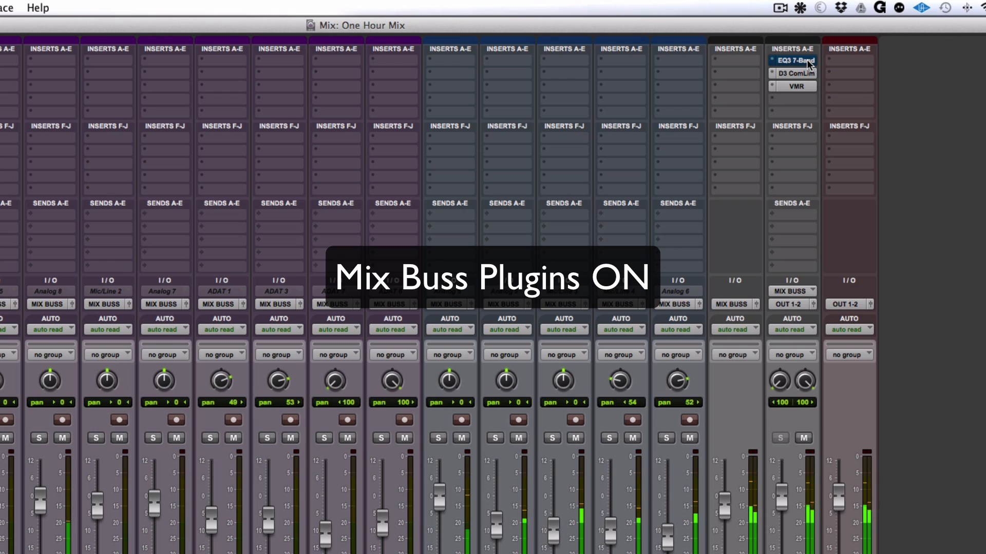
{"action": "left_click", "coordinate": [800, 72], "text": "super"}
{"action": "left_click", "coordinate": [800, 85], "text": "super"}
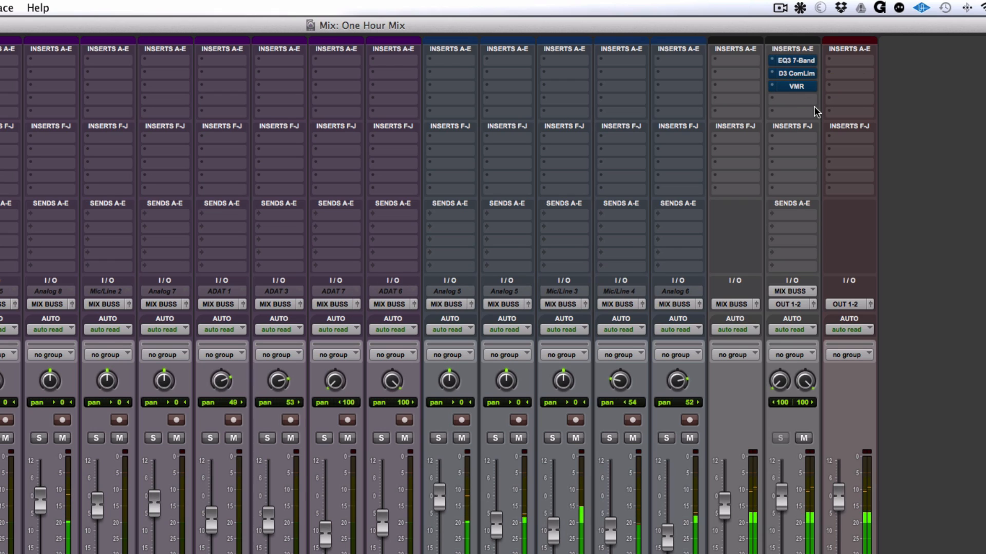
{"action": "left_click", "coordinate": [805, 60], "text": "super"}
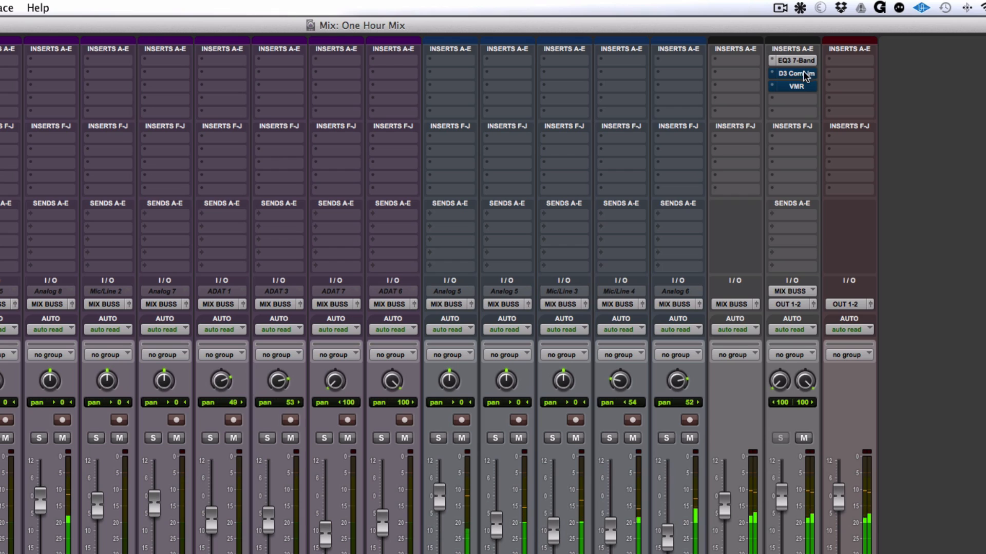
{"action": "left_click", "coordinate": [802, 73], "text": "super"}
{"action": "left_click", "coordinate": [800, 86], "text": "super"}
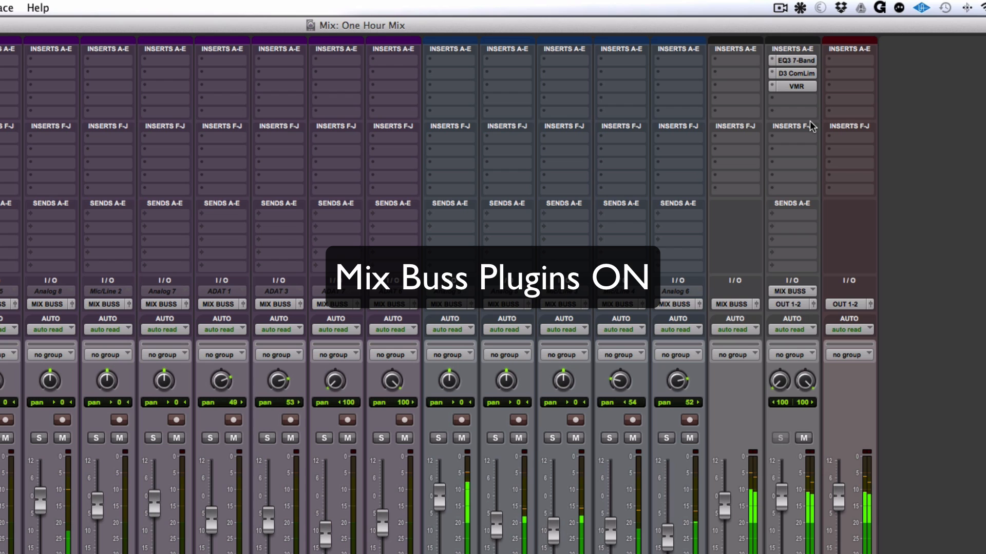
Step: Play the Bridge section and compare it with the three MIX BUSS inserts bypassed and active
{"action": "key", "text": "super+equal"}
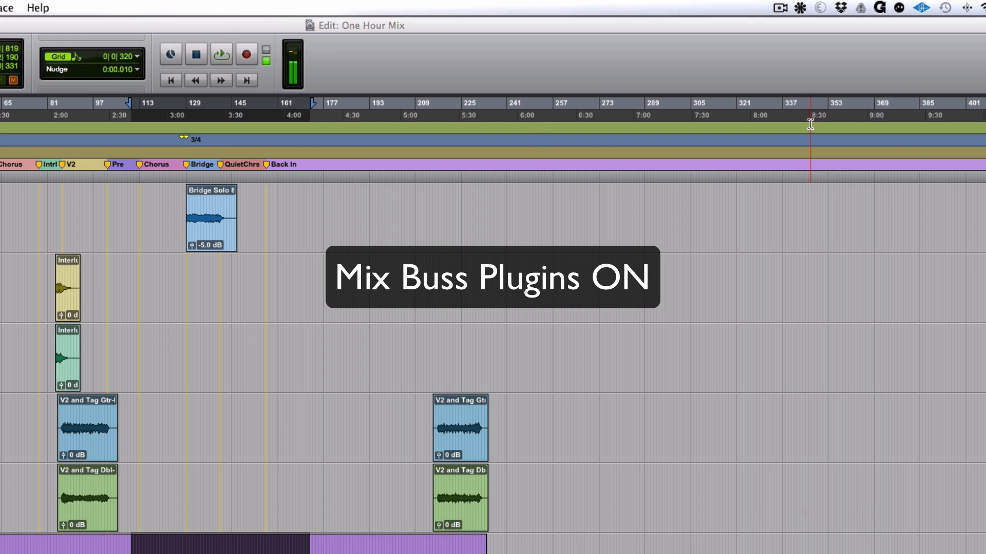
{"action": "scroll", "coordinate": [493, 369], "scroll_direction": "down", "scroll_amount": 1}
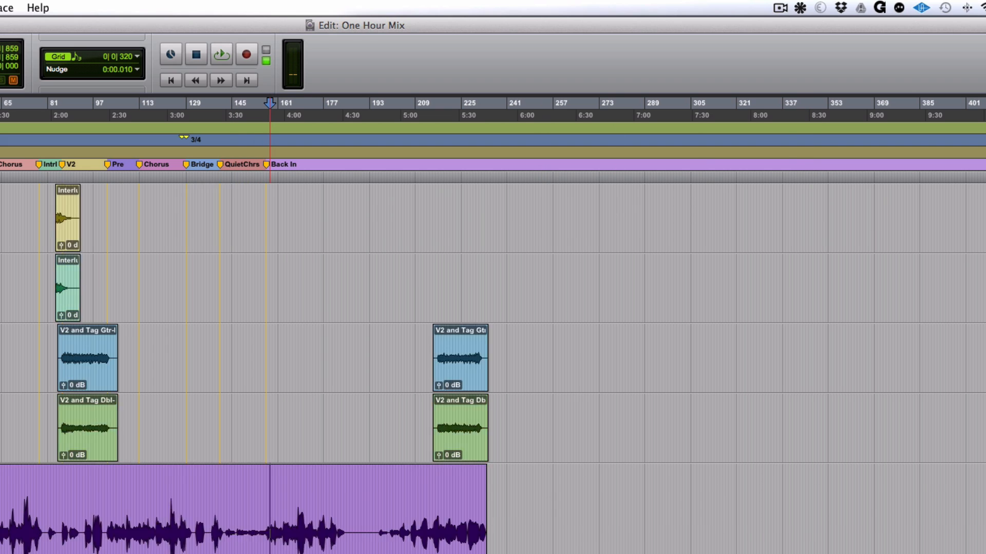
{"action": "scroll", "coordinate": [493, 369], "scroll_direction": "up", "scroll_amount": 6}
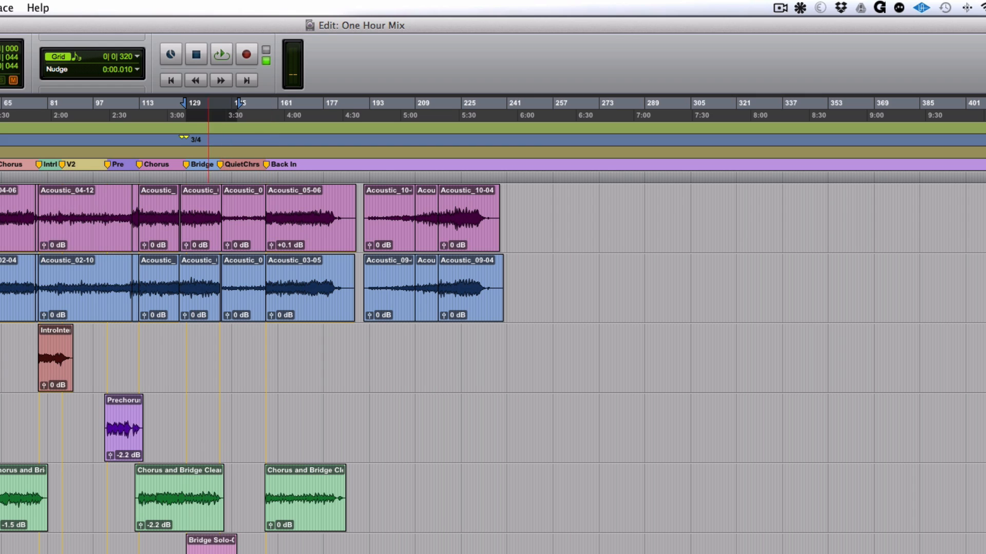
{"action": "key", "text": "super+equal"}
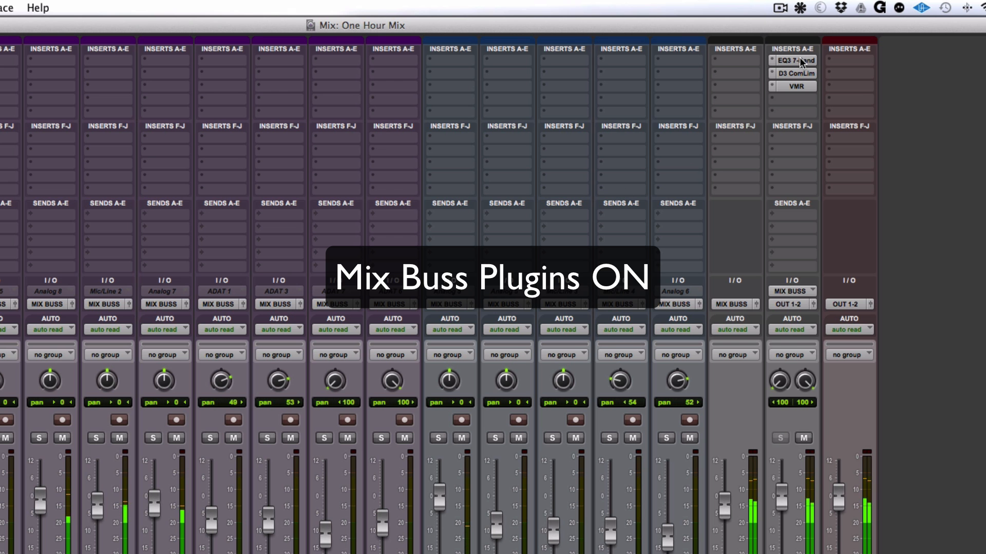
{"action": "left_click", "coordinate": [799, 83], "text": "shift+super"}
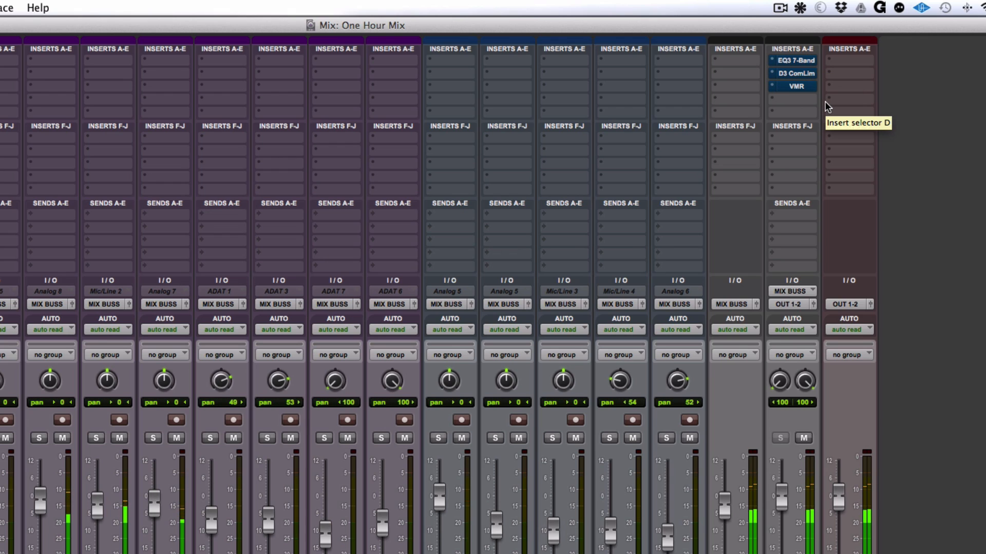
{"action": "left_click", "coordinate": [805, 61], "text": "super"}
{"action": "left_click", "coordinate": [805, 74], "text": "super"}
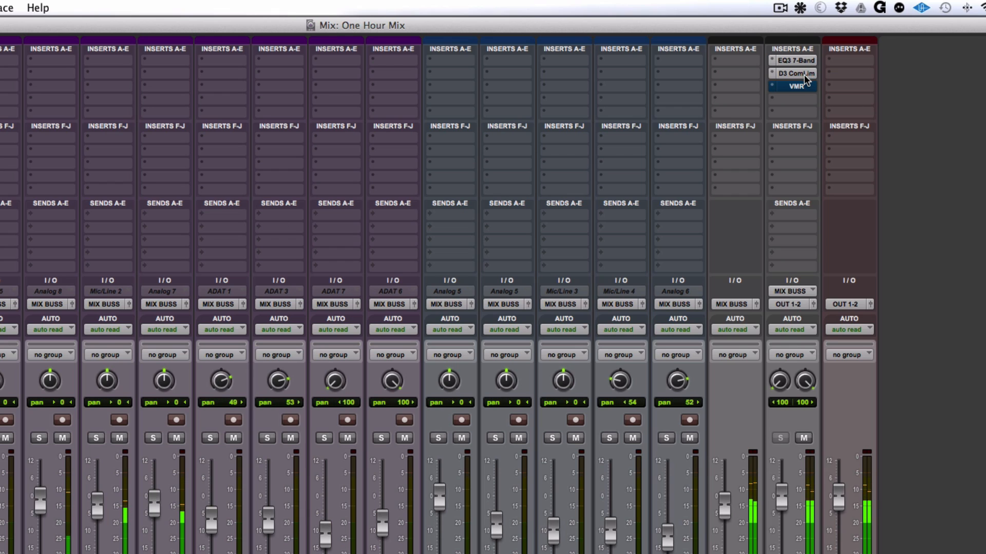
{"action": "left_click", "coordinate": [804, 86], "text": "super"}
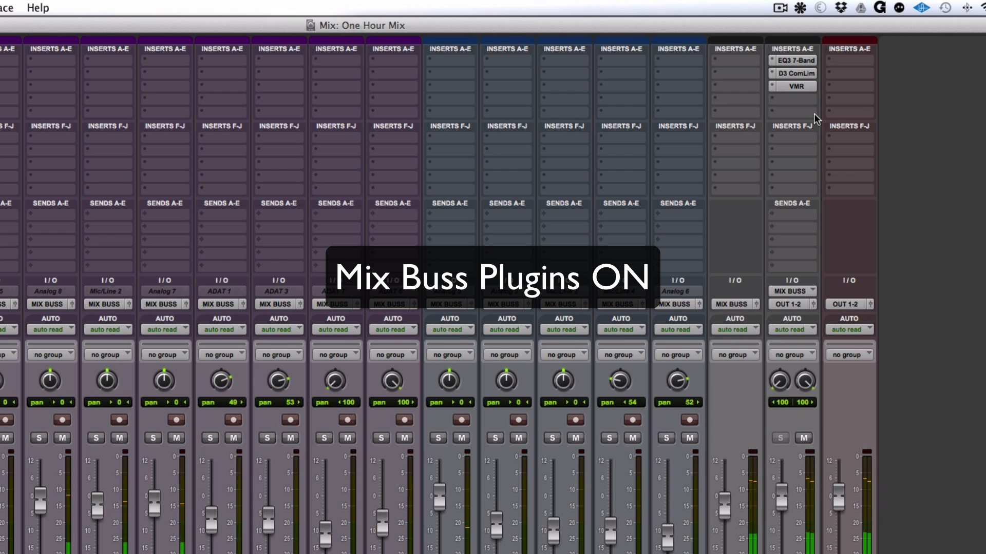
Step: Play the song from the V2 marker and compare the verse with all three MIX BUSS inserts bypassed and active
{"action": "key", "text": "super+equal"}
{"action": "scroll", "coordinate": [493, 360], "scroll_direction": "up", "scroll_amount": 3}
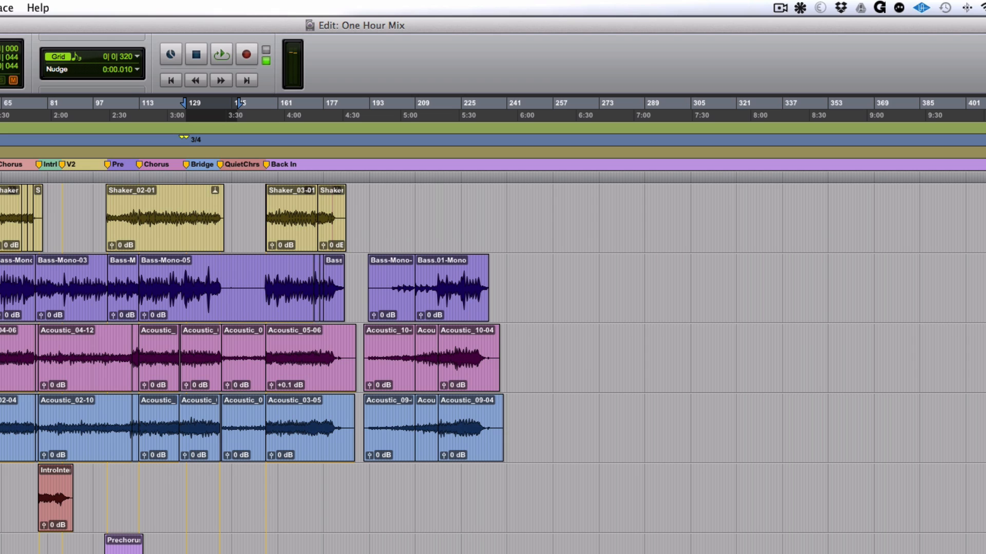
{"action": "left_click", "coordinate": [40, 543]}
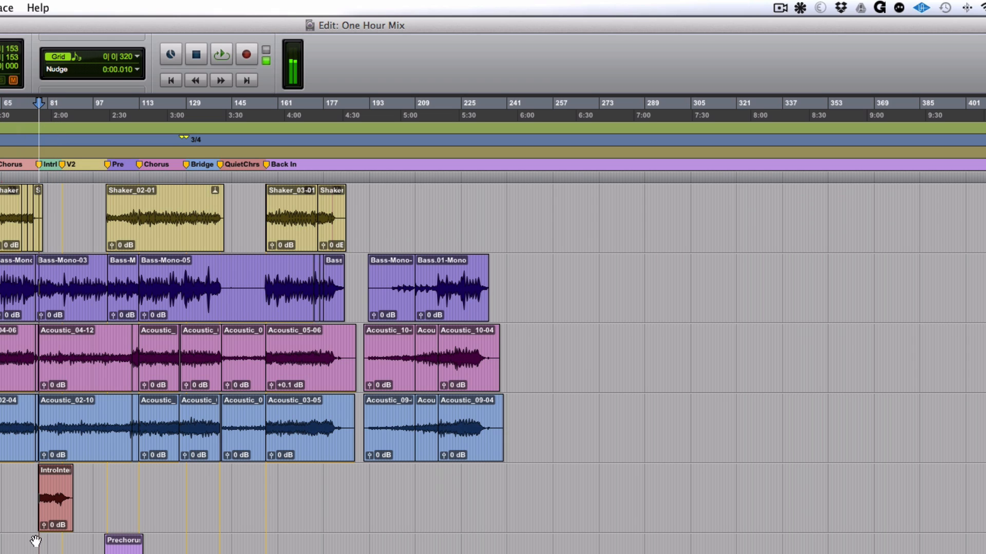
{"action": "key", "text": "space"}
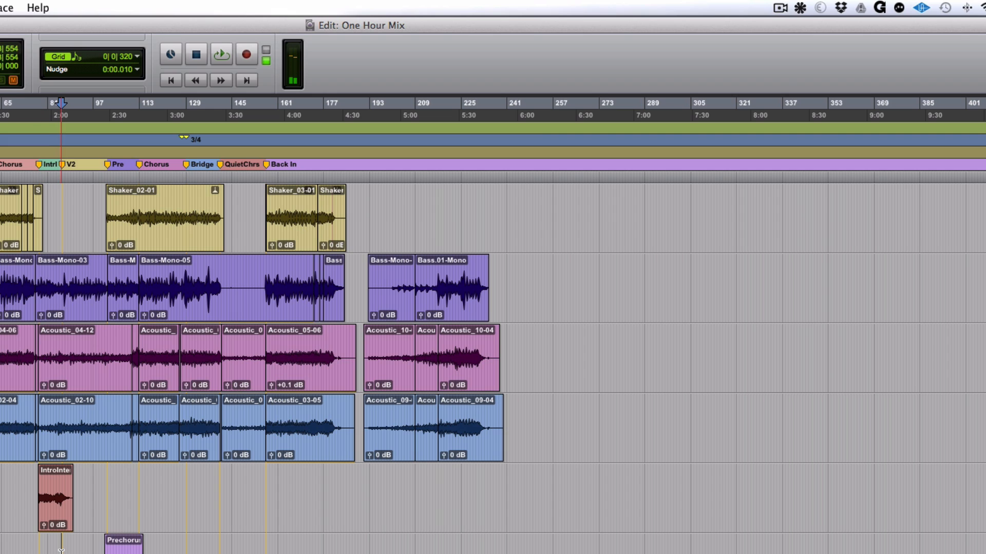
{"action": "key", "text": "super+equal"}
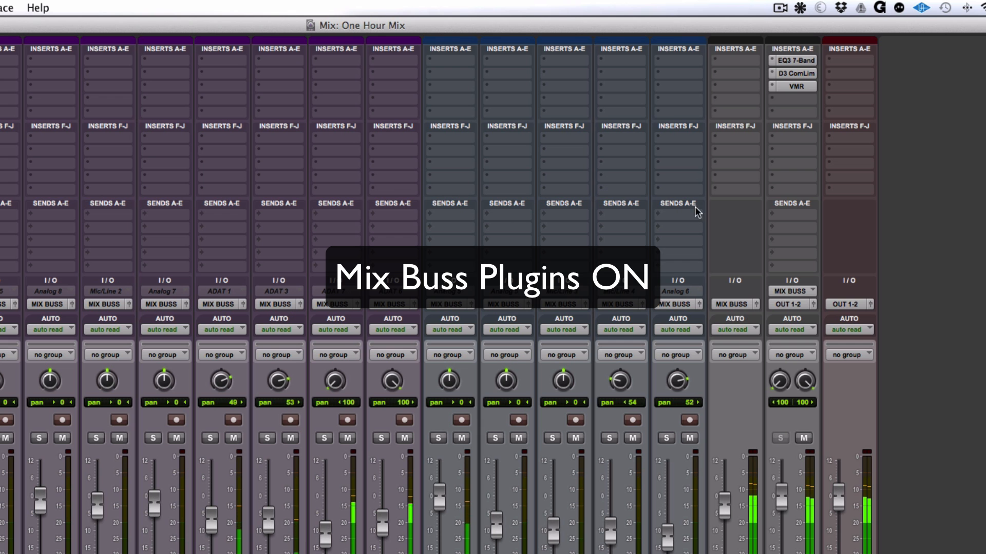
{"action": "left_click", "coordinate": [806, 61], "text": "super"}
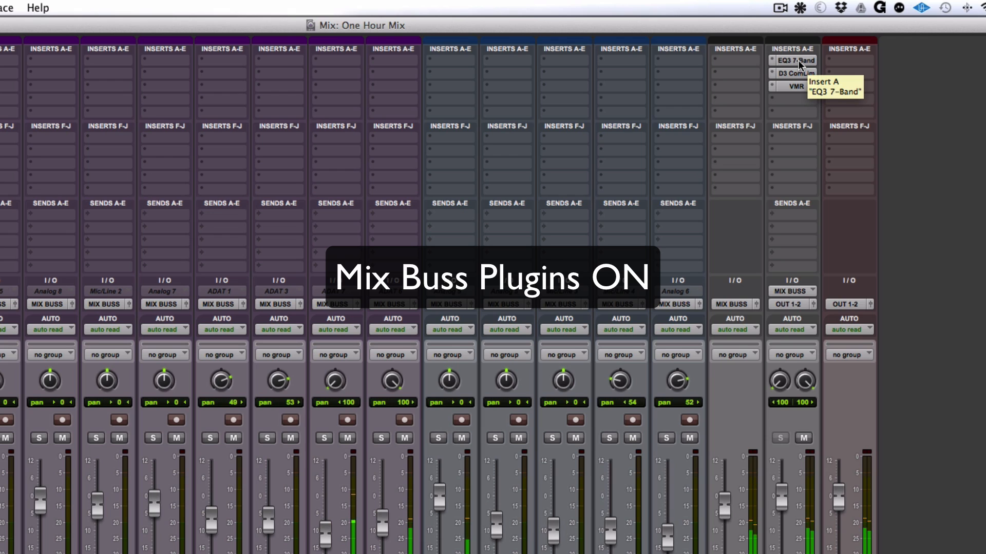
{"action": "left_click", "coordinate": [798, 74], "text": "super"}
{"action": "left_click", "coordinate": [797, 86], "text": "super"}
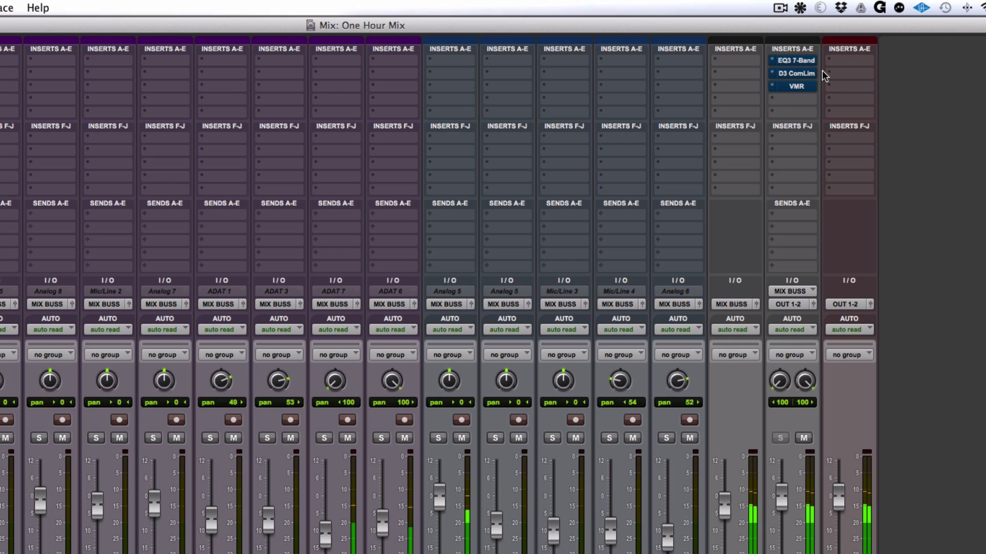
{"action": "left_click", "coordinate": [799, 60], "text": "super"}
{"action": "left_click", "coordinate": [796, 74], "text": "super"}
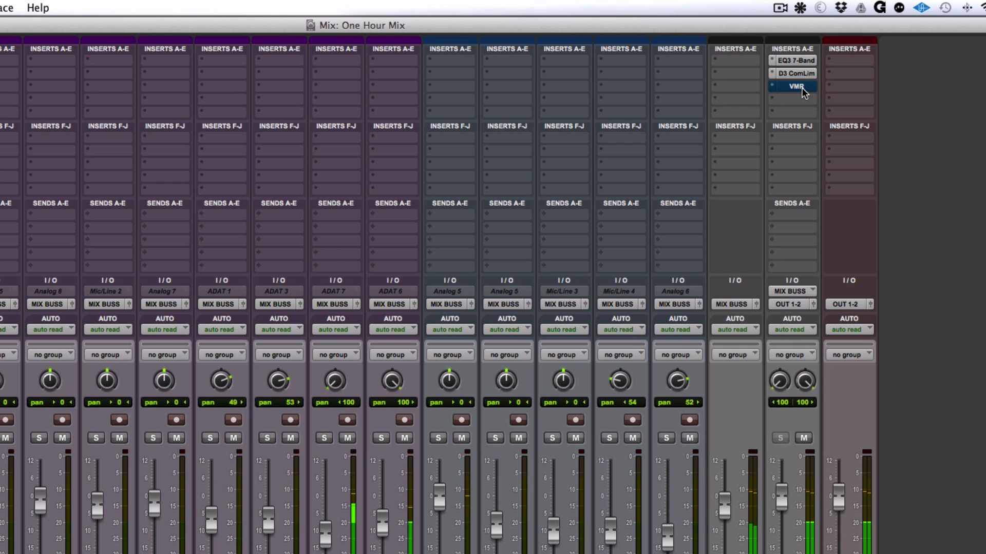
{"action": "left_click", "coordinate": [797, 87], "text": "super"}
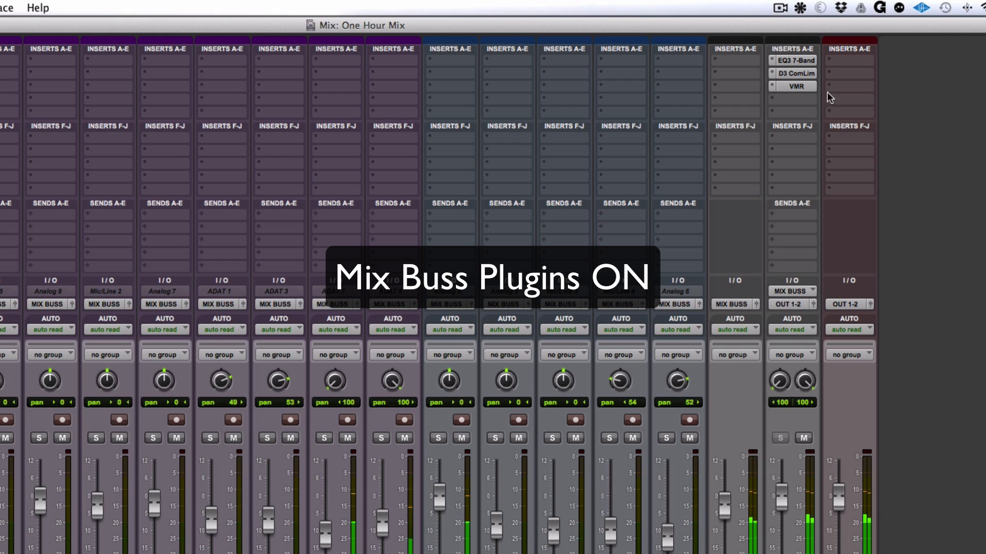
Step: Repeat the bypassed and active comparison of the MIX BUSS EQ, compressor and VMR twice more, leaving all three active
{"action": "left_click", "coordinate": [800, 85], "text": "ctrl+super"}
{"action": "left_click", "coordinate": [800, 74], "text": "ctrl+super"}
{"action": "left_click", "coordinate": [801, 61], "text": "ctrl+super"}
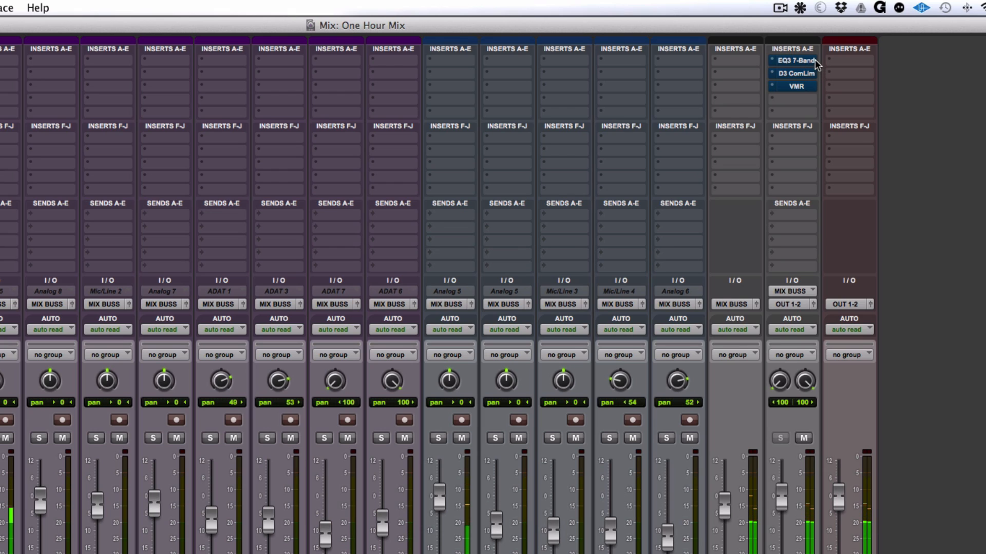
{"action": "left_click", "coordinate": [809, 60], "text": "ctrl+super"}
{"action": "left_click", "coordinate": [807, 74], "text": "ctrl+super"}
{"action": "left_click", "coordinate": [805, 86], "text": "ctrl+super"}
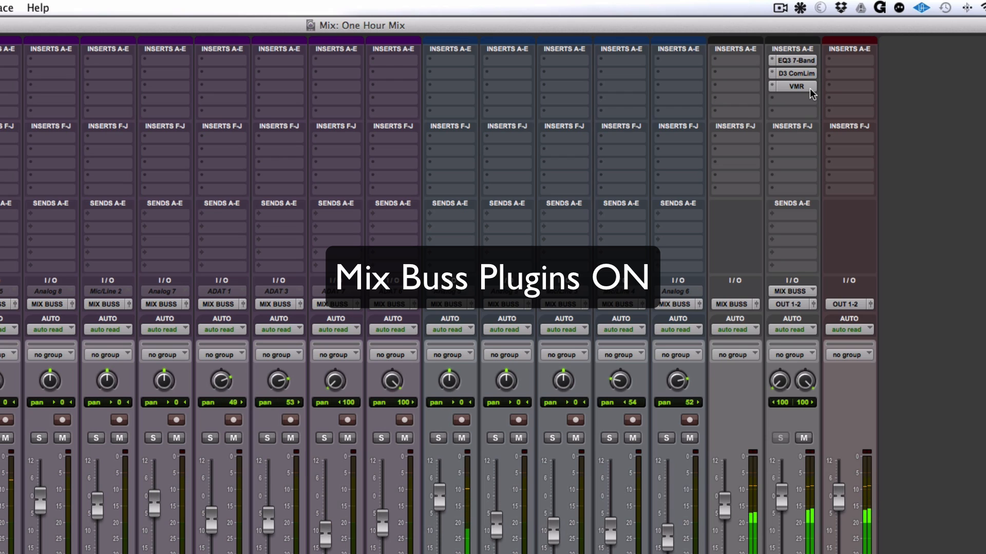
{"action": "left_click", "coordinate": [805, 87], "text": "super"}
{"action": "left_click", "coordinate": [799, 74], "text": "super"}
{"action": "left_click", "coordinate": [798, 59], "text": "super"}
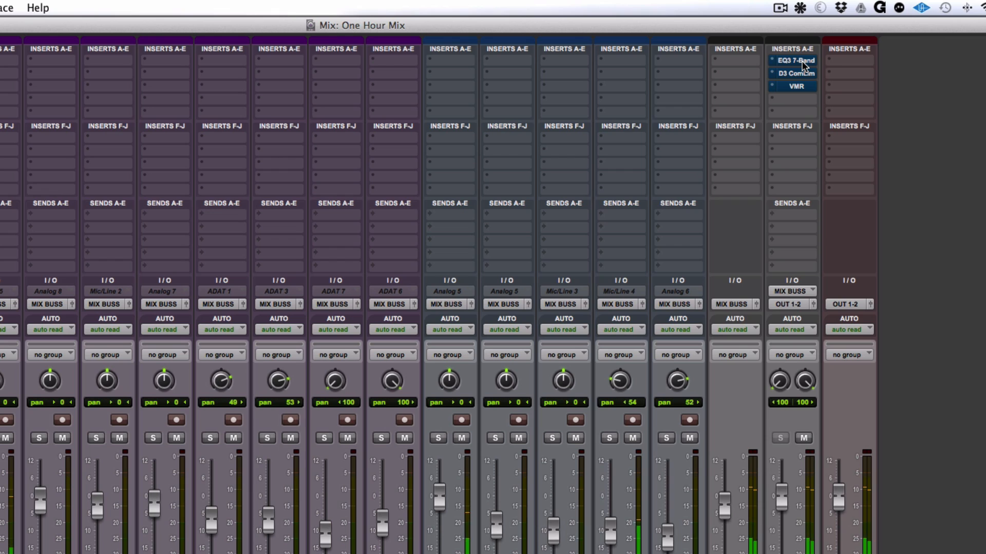
{"action": "left_click", "coordinate": [802, 61], "text": "super"}
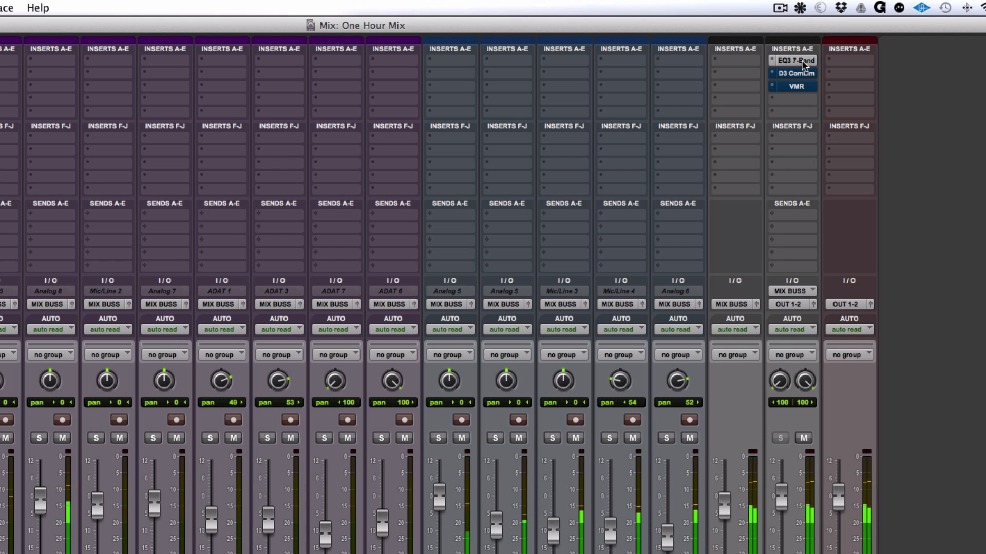
{"action": "left_click", "coordinate": [802, 73], "text": "super"}
{"action": "left_click", "coordinate": [802, 85], "text": "super"}
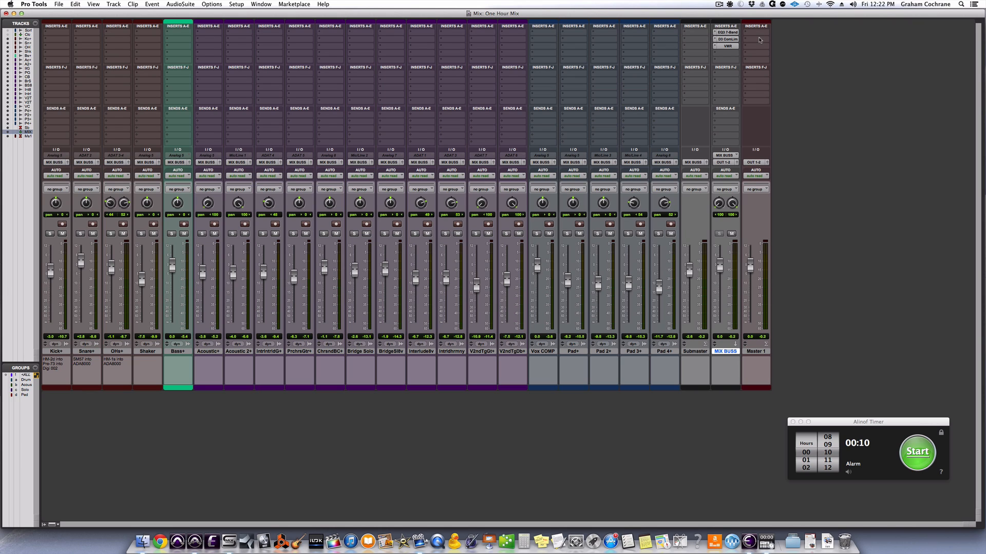
Step: Review the EQ3 7-Band and Dyn3 Compressor/Limiter settings on the MIX BUSS, closing each plug-in after viewing
{"action": "left_click", "coordinate": [734, 32]}
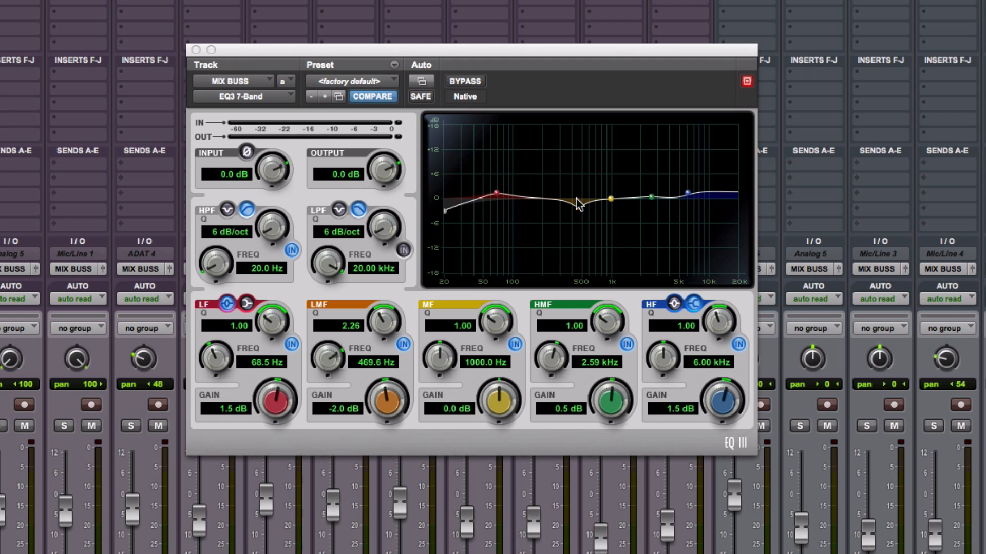
{"action": "left_click", "coordinate": [195, 50]}
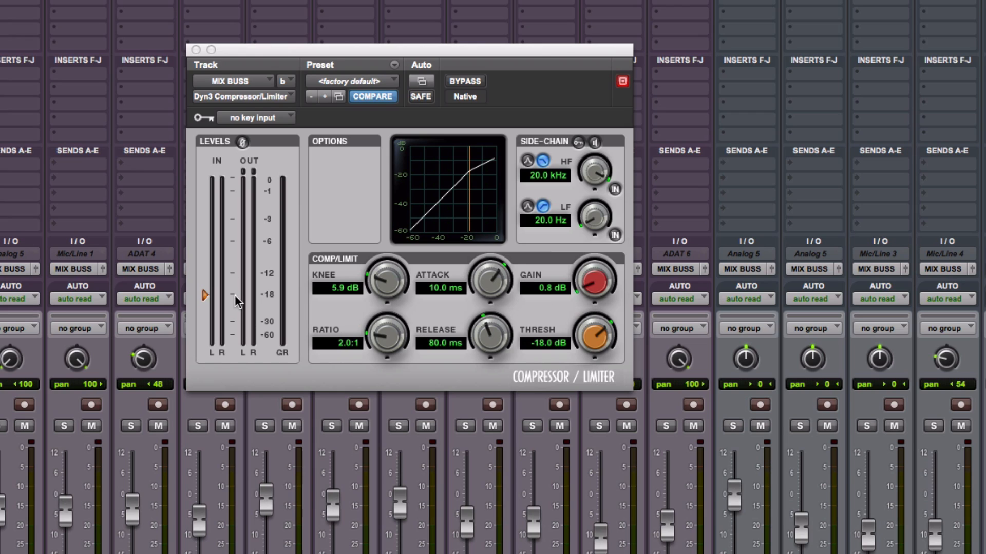
{"action": "left_click", "coordinate": [196, 50]}
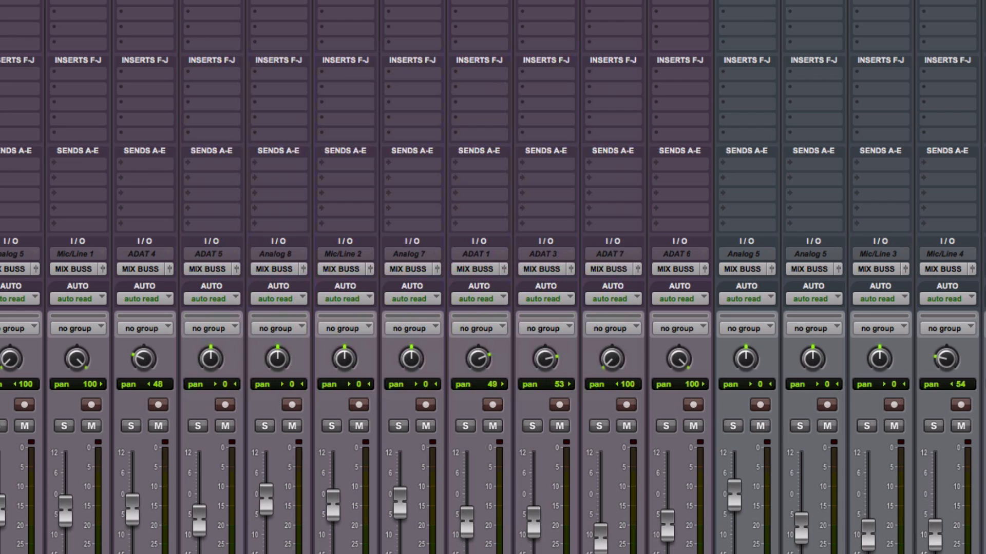